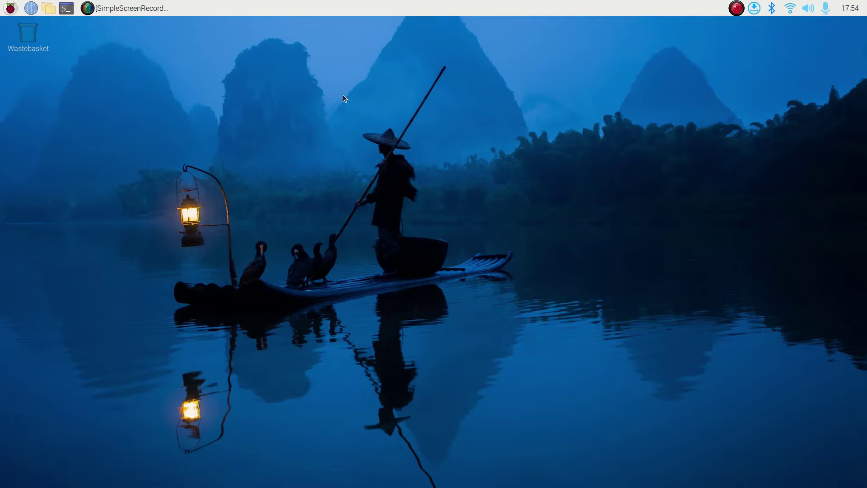
# - Open LXTerminal, enlarge its text, and run sudo raspi-config
pyautogui.click(67, 8)
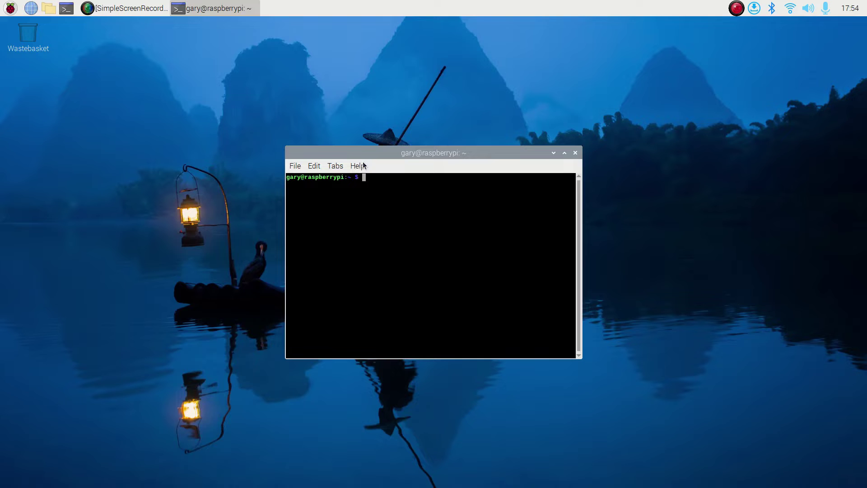
pyautogui.hotkey('ctrl', '+')
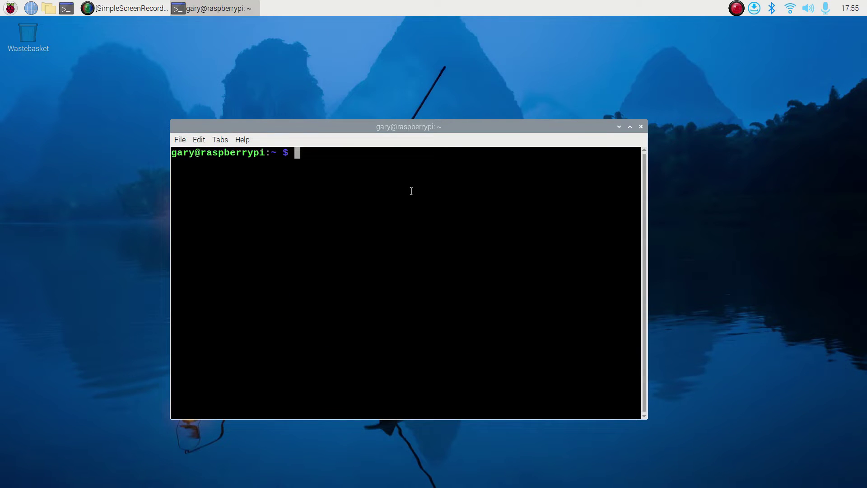
pyautogui.write('sudo raspi-config')
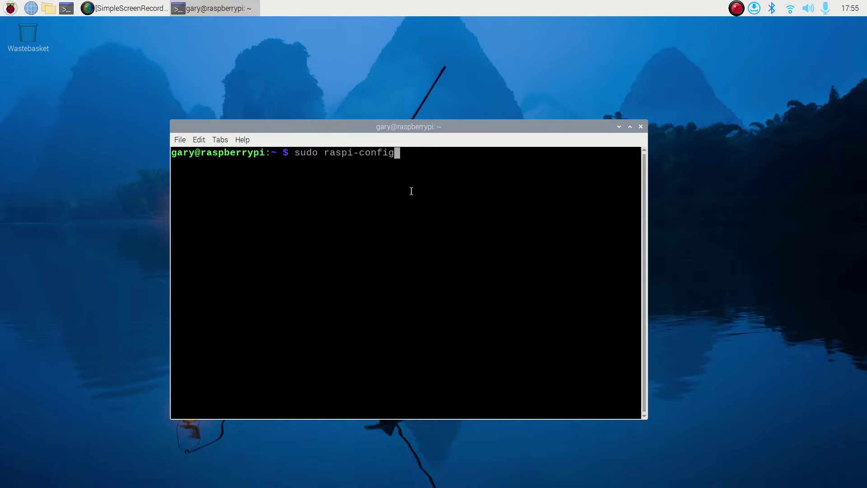
pyautogui.press('Return')
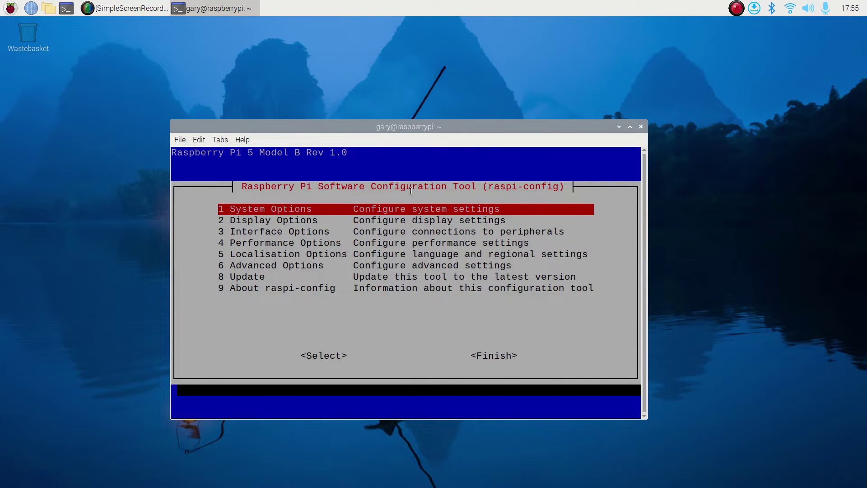
# - Enable the VNC Server under Interface Options > VNC in raspi-config
pyautogui.press('Down')
pyautogui.press('Down')
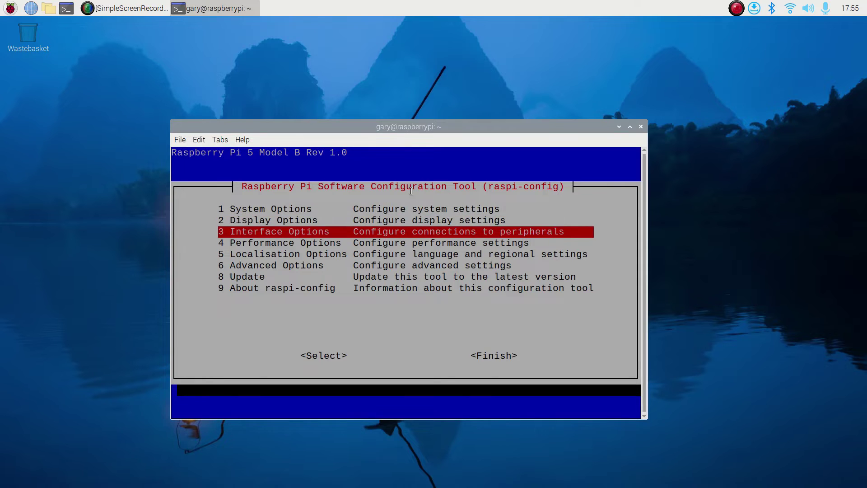
pyautogui.press('Return')
pyautogui.press('Down')
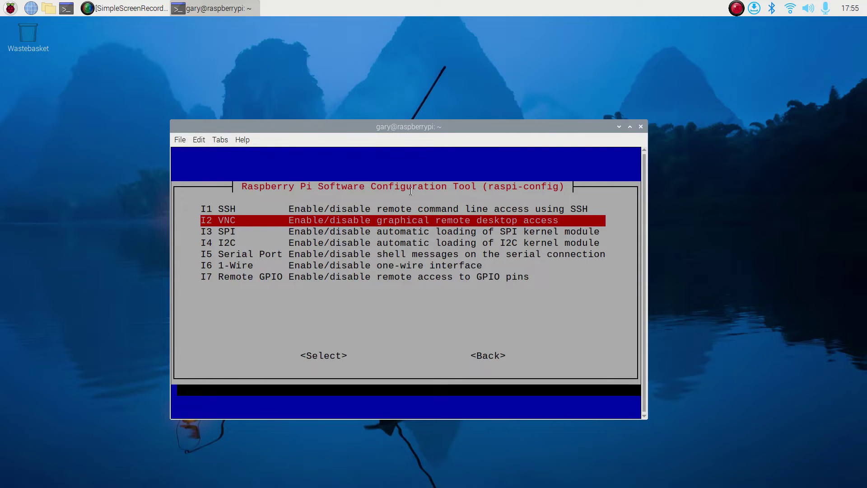
pyautogui.press('Return')
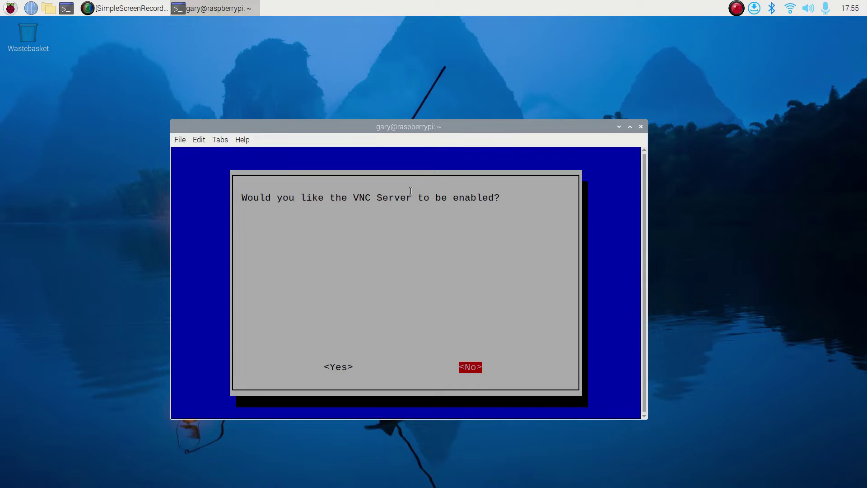
pyautogui.press('Left')
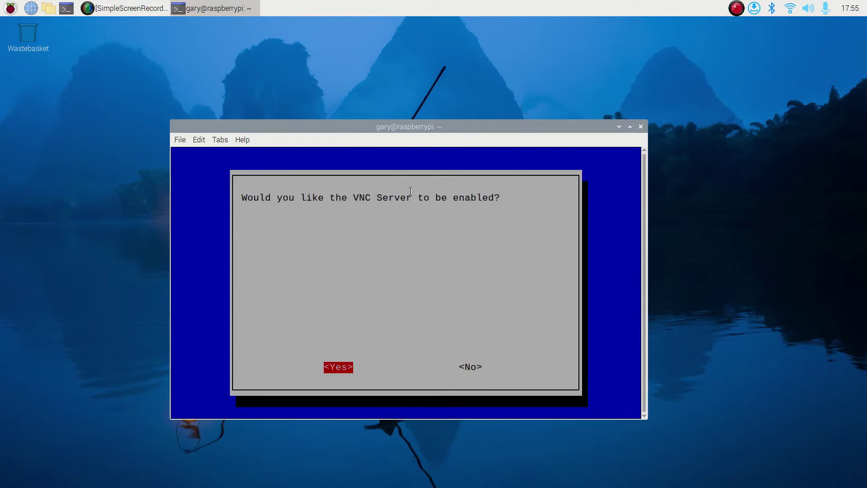
pyautogui.press('Return')
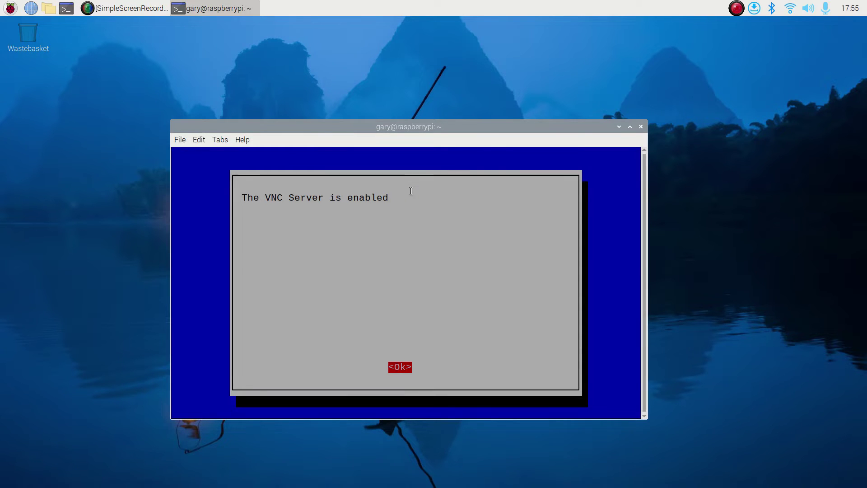
pyautogui.press('Return')
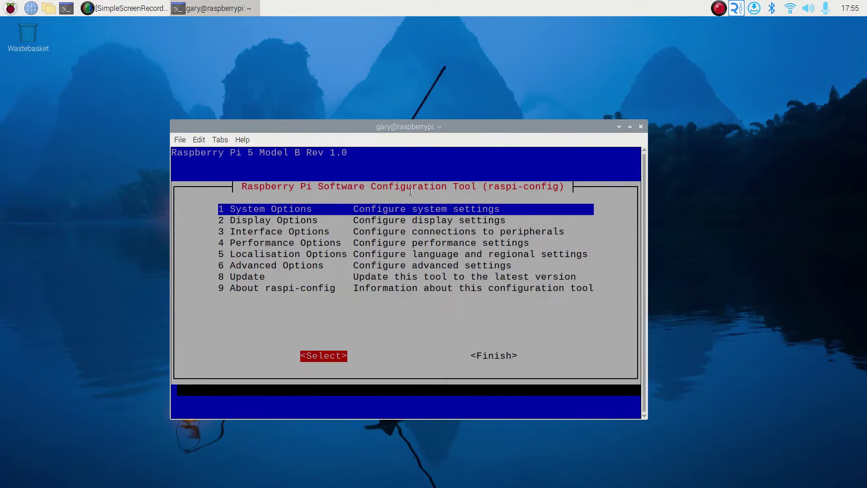
# - Finish raspi-config and restart the Pi with sudo reboot now
pyautogui.press('Tab')
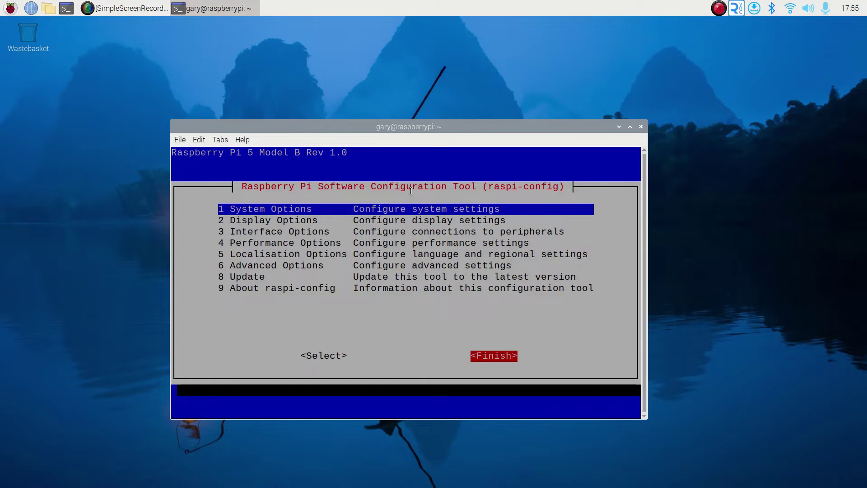
pyautogui.press('Return')
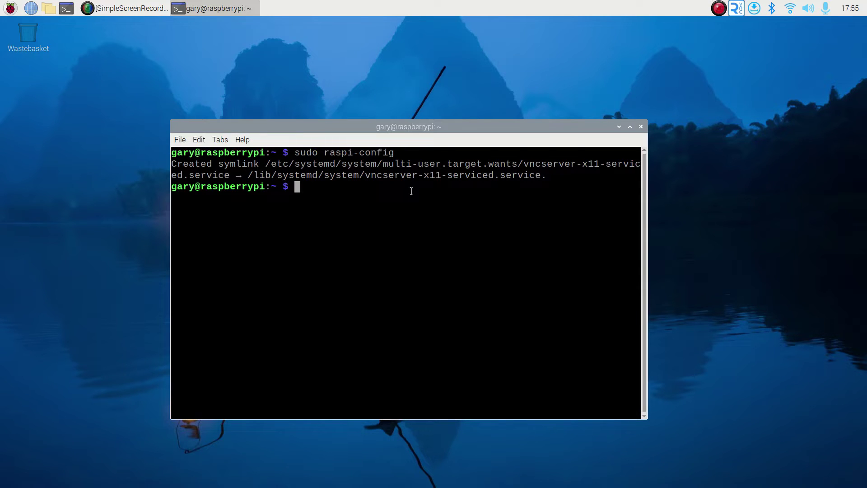
pyautogui.write('sudo respi')
pyautogui.press('BackSpace')
pyautogui.press('BackSpace')
pyautogui.press('BackSpace')
pyautogui.write('boot now')
pyautogui.press('Return')
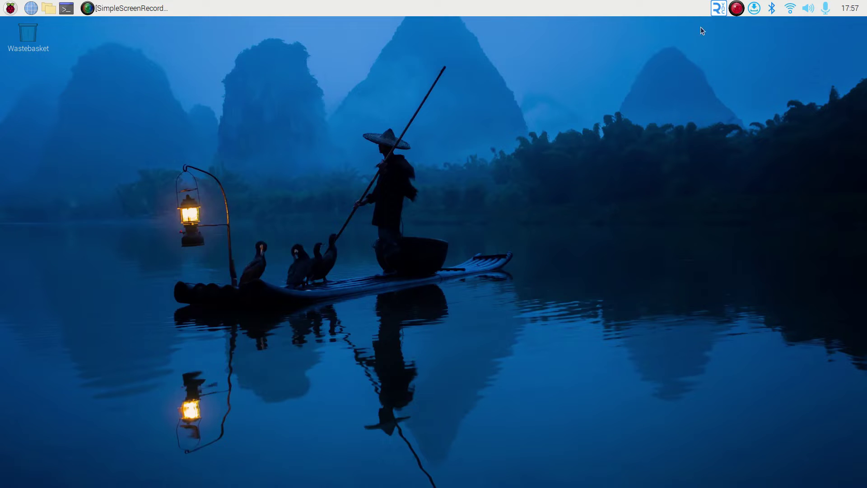
# - Show the Pi's address 192.168.1.122 in RealVNC Server and run hostname in a terminal
pyautogui.click(719, 9)
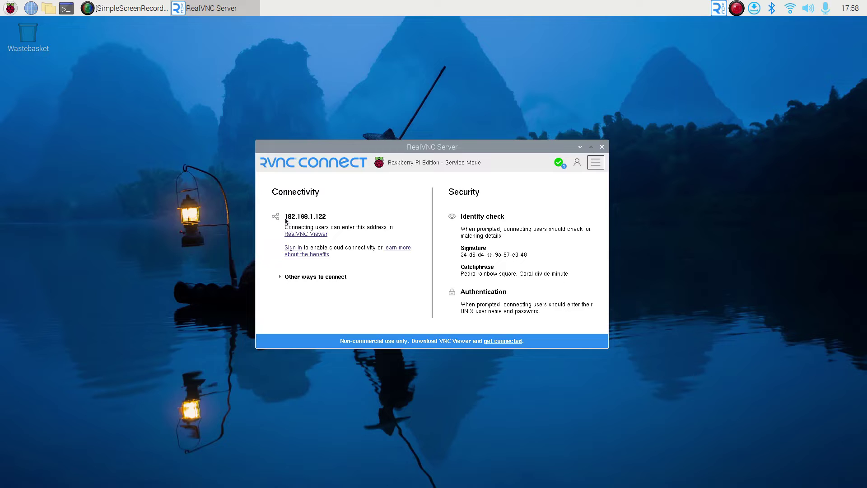
pyautogui.moveTo(284, 217); pyautogui.dragTo(330, 216)
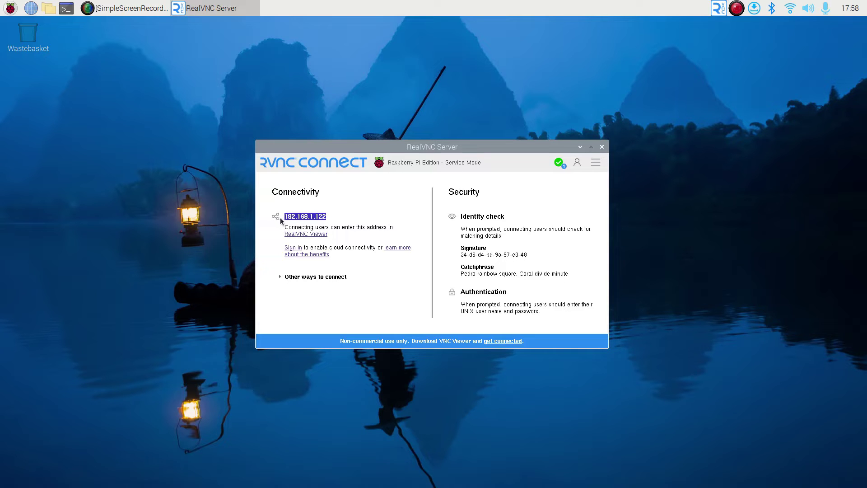
pyautogui.click(66, 13)
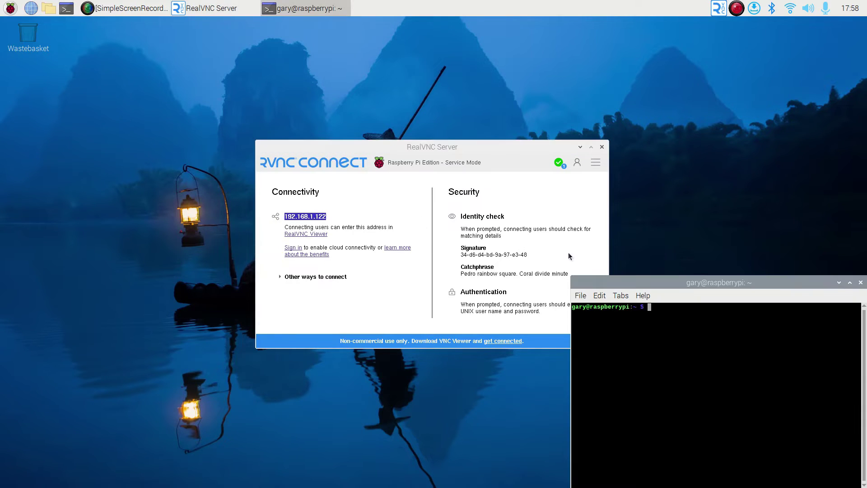
pyautogui.write('hostname')
pyautogui.press('Return')
# - Arrange the terminal and RealVNC Server windows and highlight the hostname output raspberrypi
pyautogui.moveTo(641, 287); pyautogui.dragTo(346, 180)
pyautogui.moveTo(322, 208); pyautogui.dragTo(268, 207)
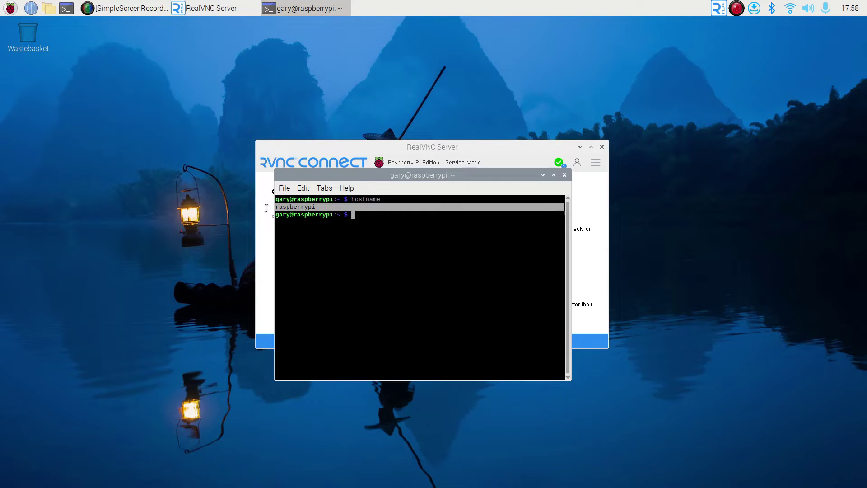
pyautogui.moveTo(373, 176); pyautogui.dragTo(356, 242)
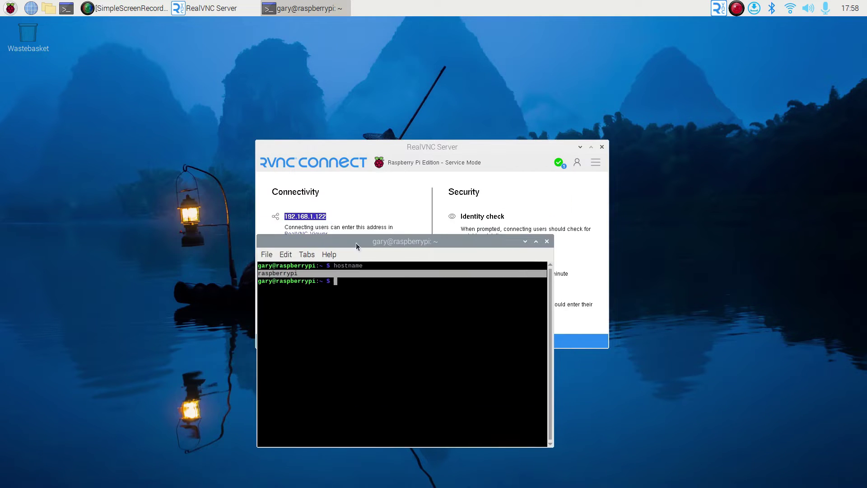
pyautogui.click(327, 220)
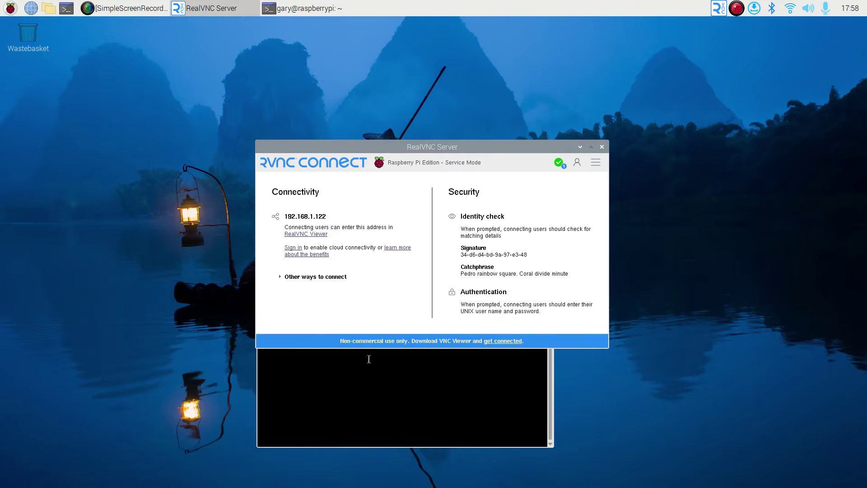
pyautogui.click(375, 375)
pyautogui.tripleClick(297, 270)
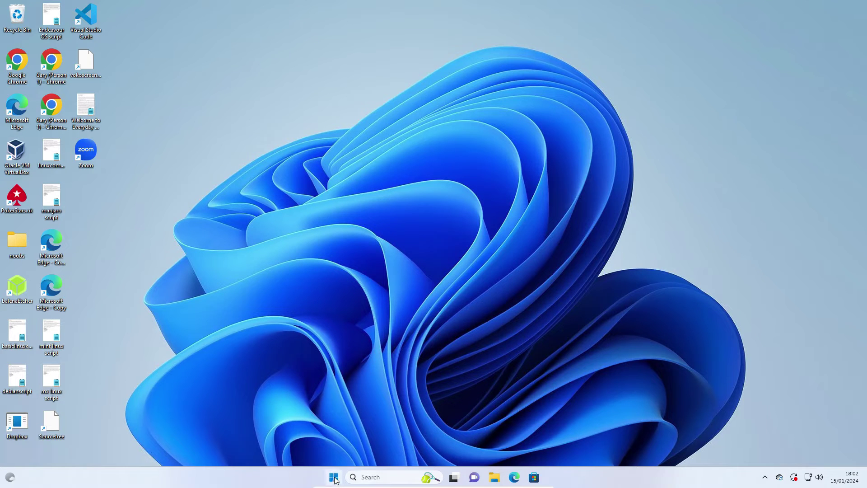
# - Launch Google Chrome and search Google for realvnc viewer
pyautogui.doubleClick(14, 64)
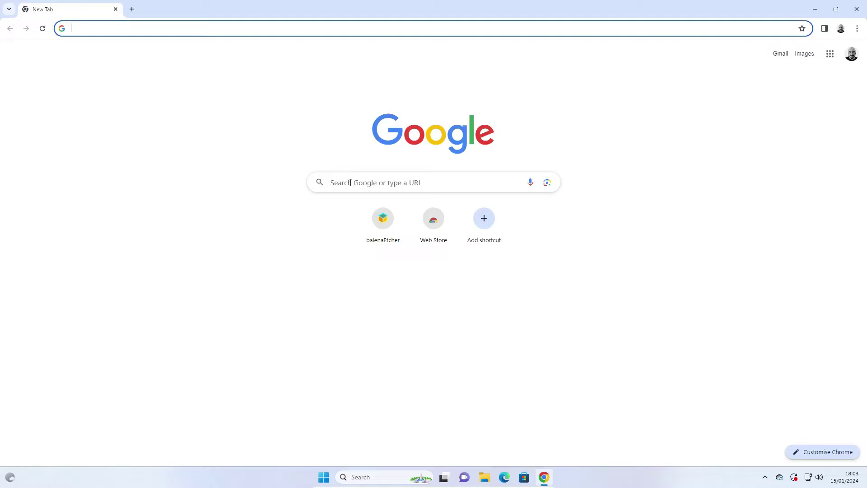
pyautogui.click(350, 182)
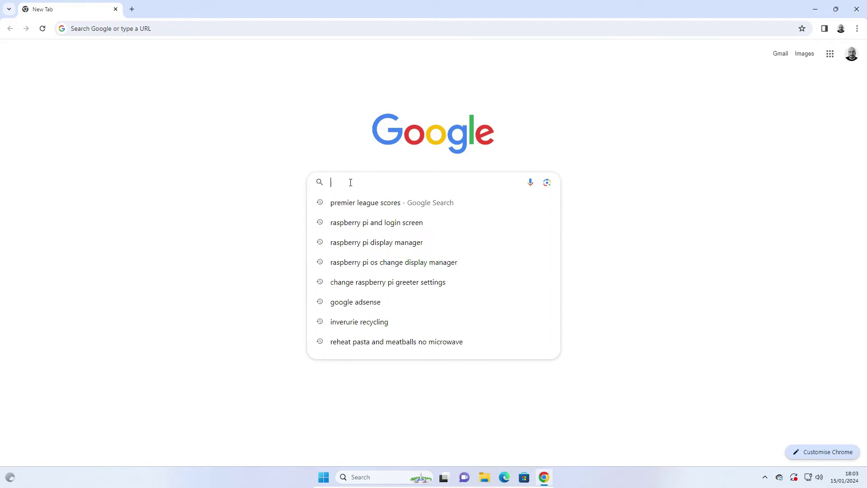
pyautogui.write('real')
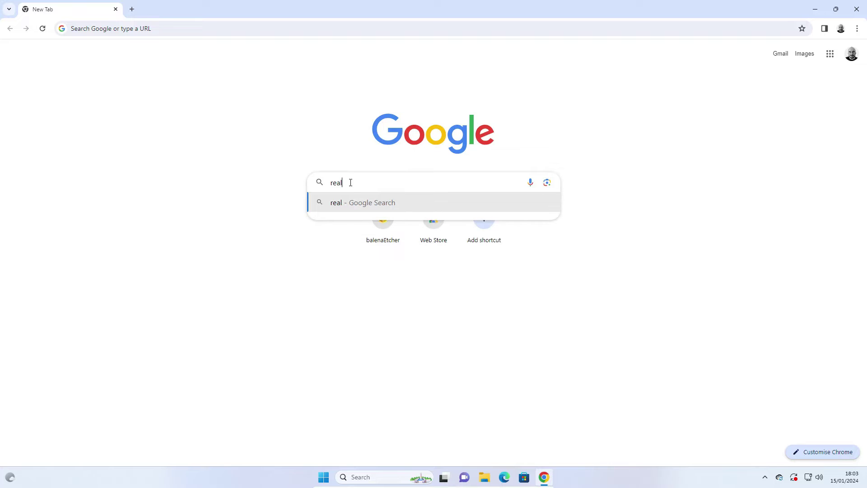
pyautogui.write('vnc')
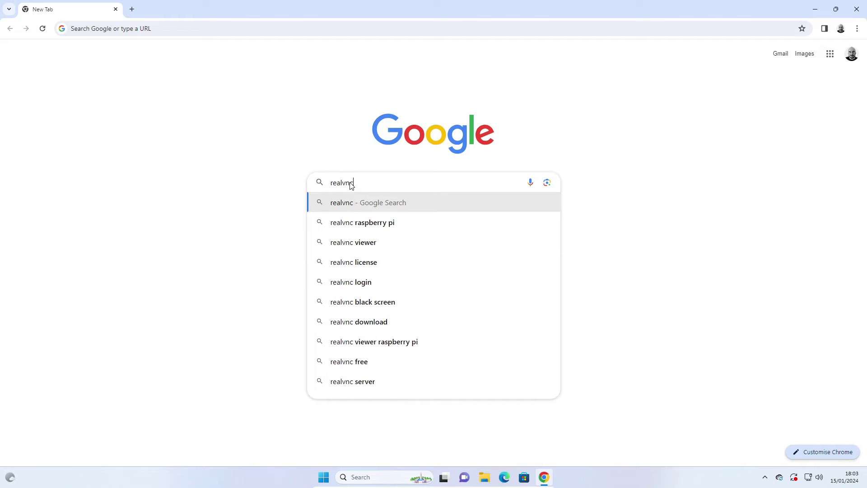
pyautogui.write('vie')
pyautogui.press('BackSpace')
pyautogui.press('BackSpace')
pyautogui.press('BackSpace')
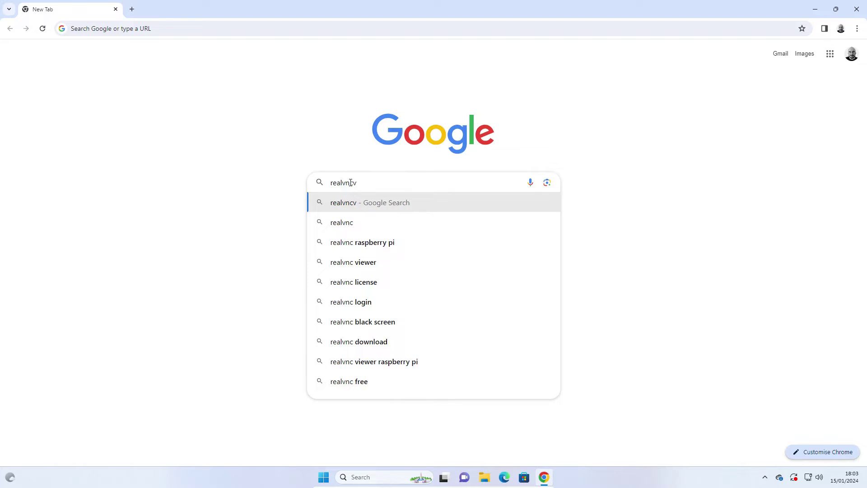
pyautogui.write('viewer')
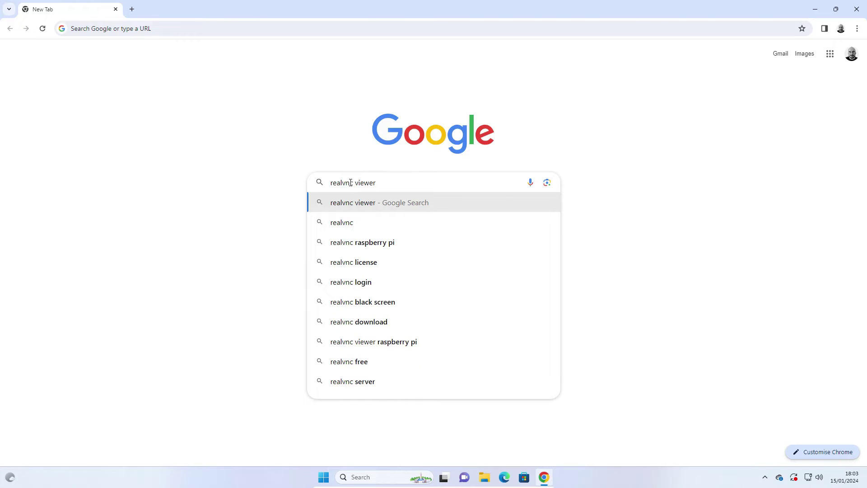
pyautogui.press('Return')
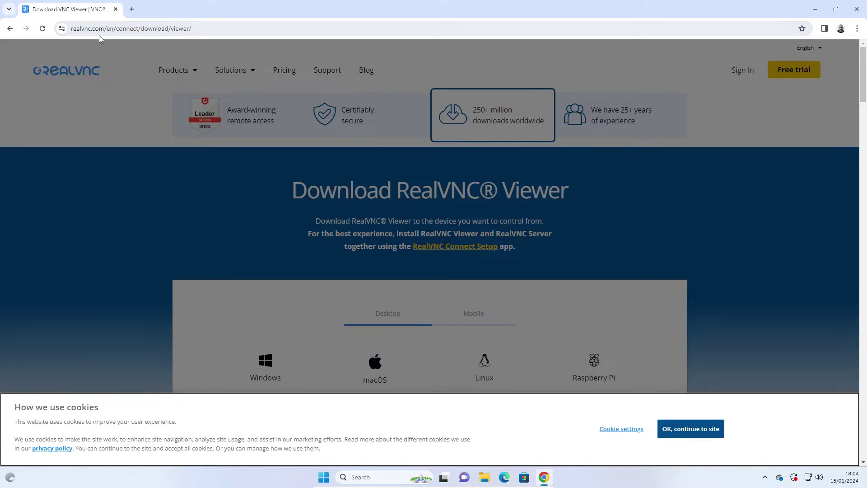
# - Accept the cookie notice and download the EXE x86/x64 Windows installer of RealVNC Viewer
pyautogui.click(698, 433)
pyautogui.scroll(-3, 696, 348)
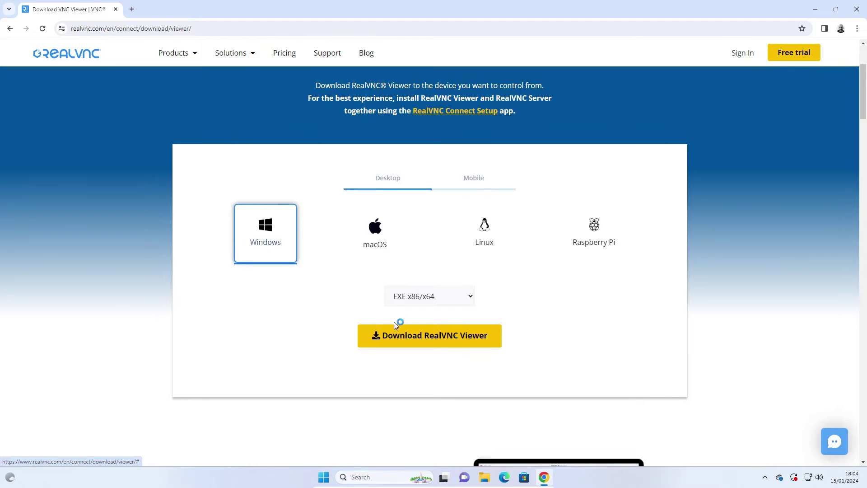
pyautogui.click(469, 297)
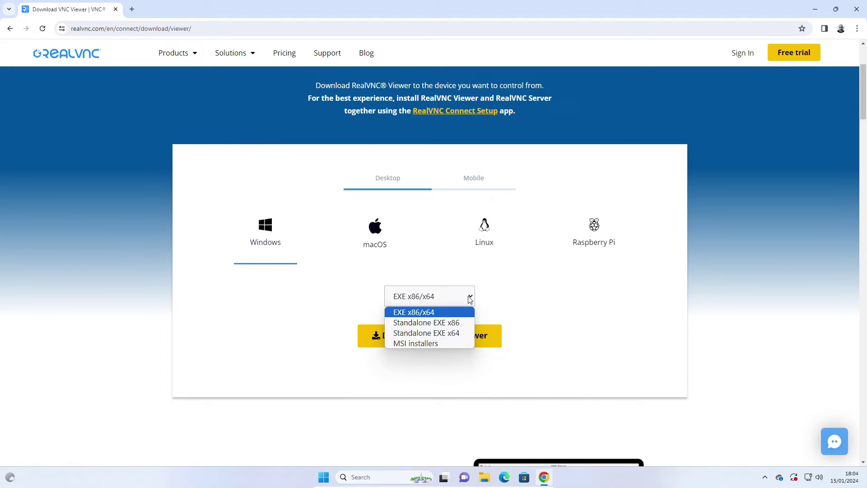
pyautogui.click(502, 300)
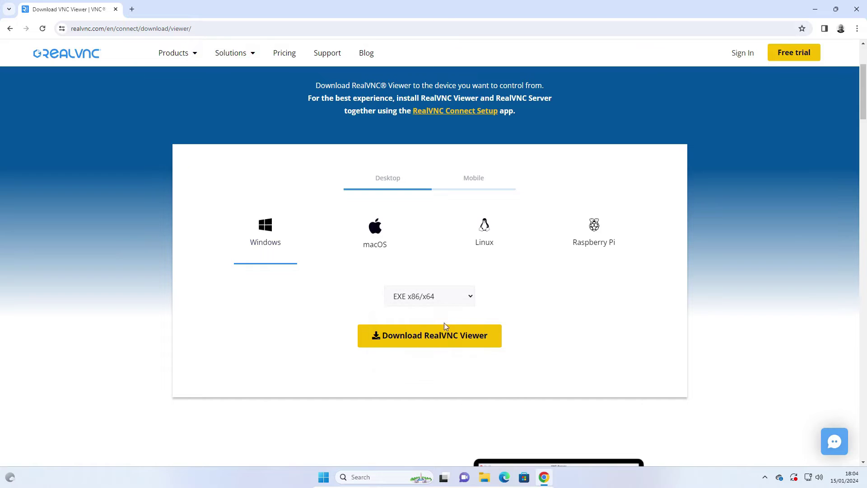
pyautogui.click(414, 337)
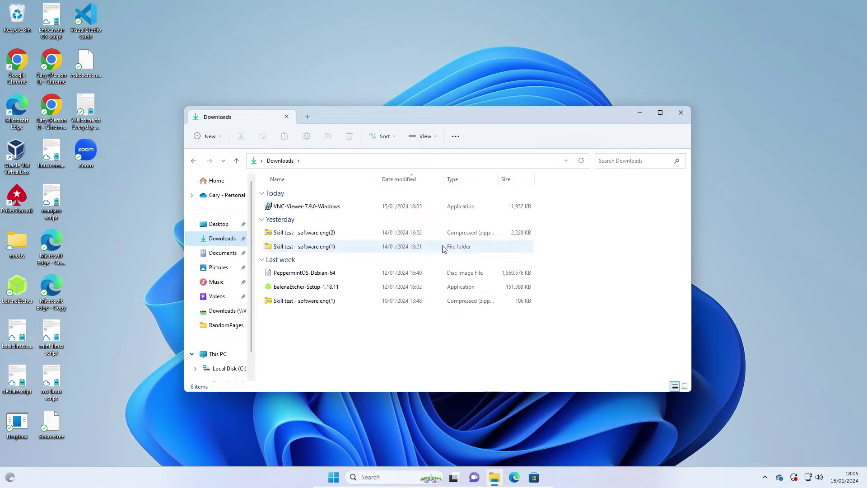
# - Run VNC-Viewer-7.9.0-Windows from Downloads and close File Explorer
pyautogui.click(310, 210)
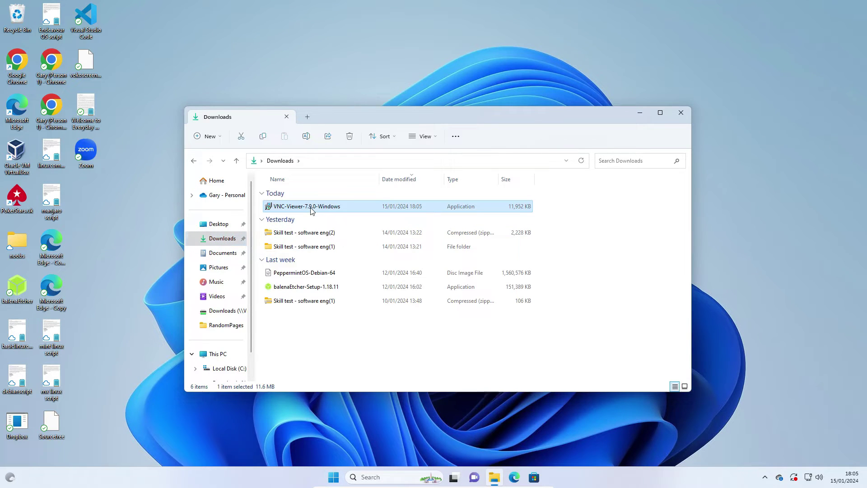
pyautogui.doubleClick(311, 209)
pyautogui.click(682, 113)
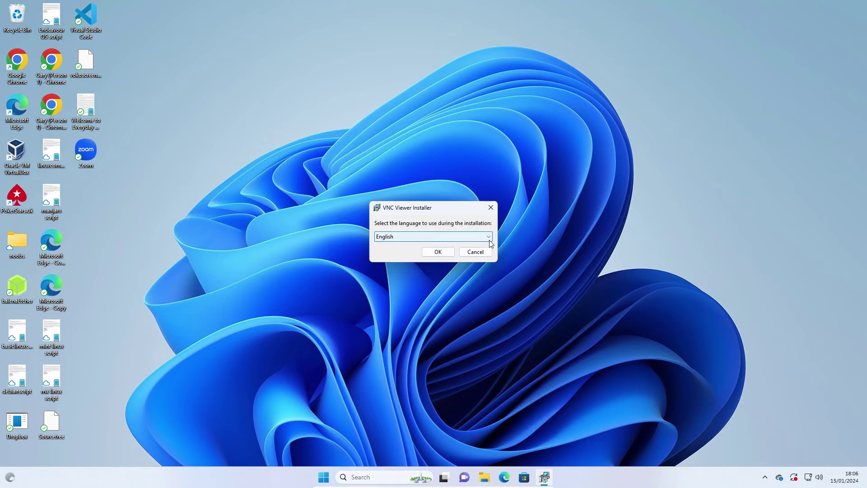
# - Choose English as the setup language and accept the RealVNC Viewer licence agreement
pyautogui.click(437, 251)
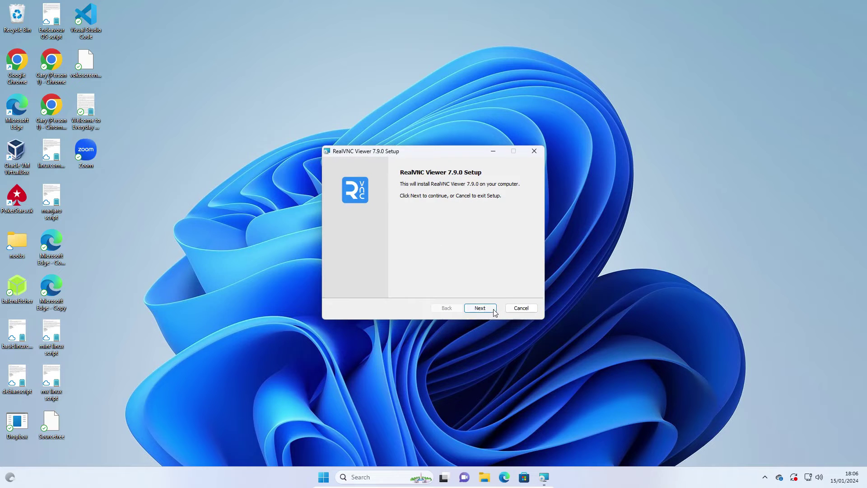
pyautogui.click(490, 312)
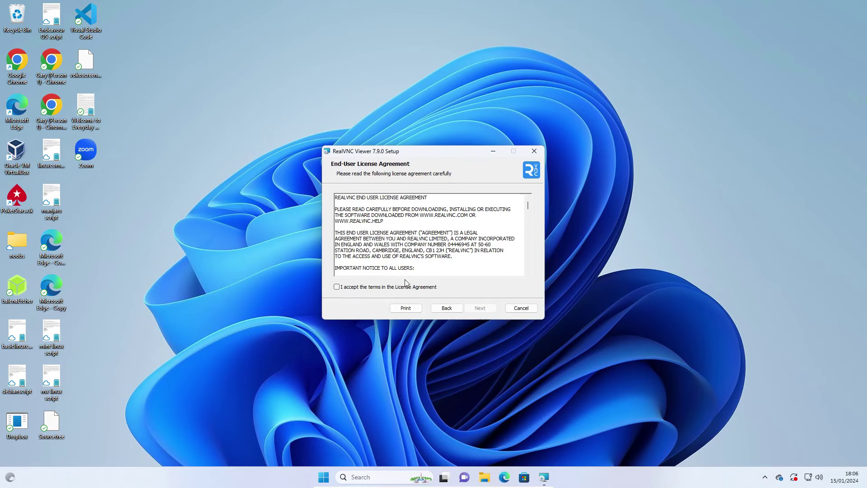
pyautogui.click(391, 288)
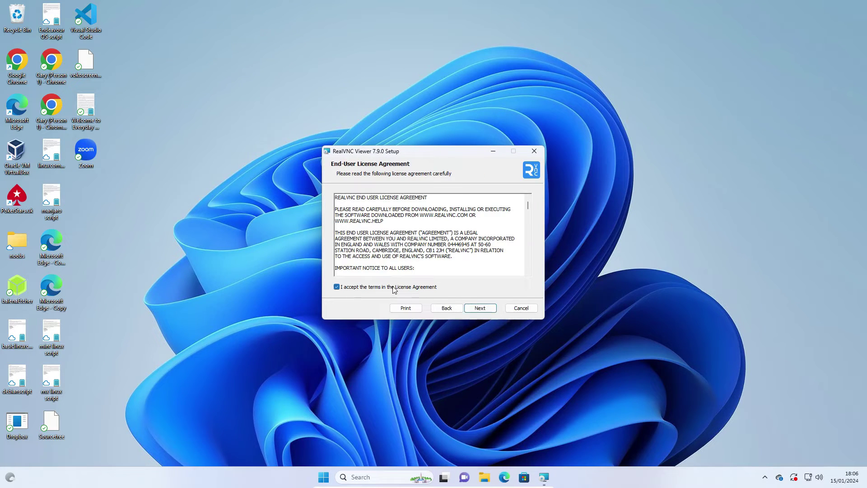
pyautogui.click(481, 308)
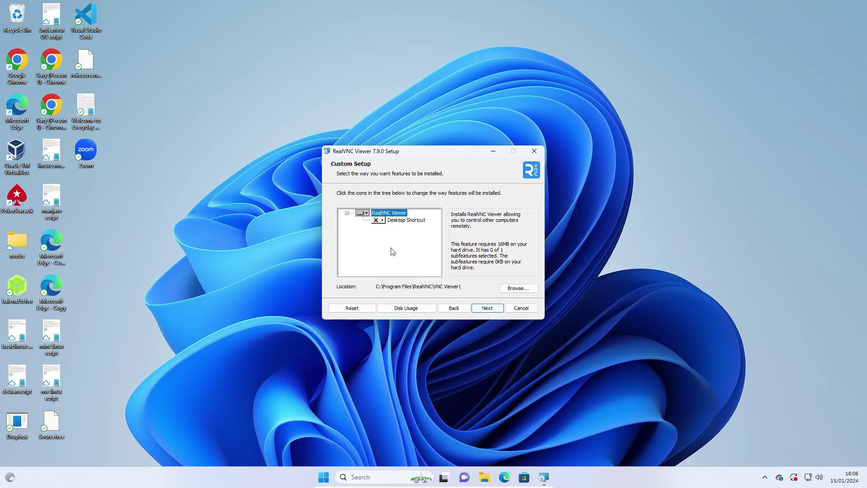
# - Include the Desktop Shortcut feature, install with administrator approval, and finish setup
pyautogui.click(383, 221)
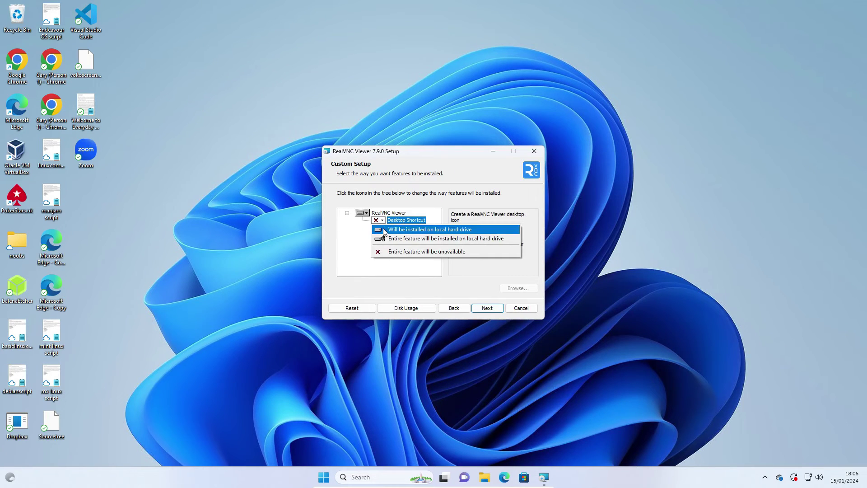
pyautogui.click(385, 230)
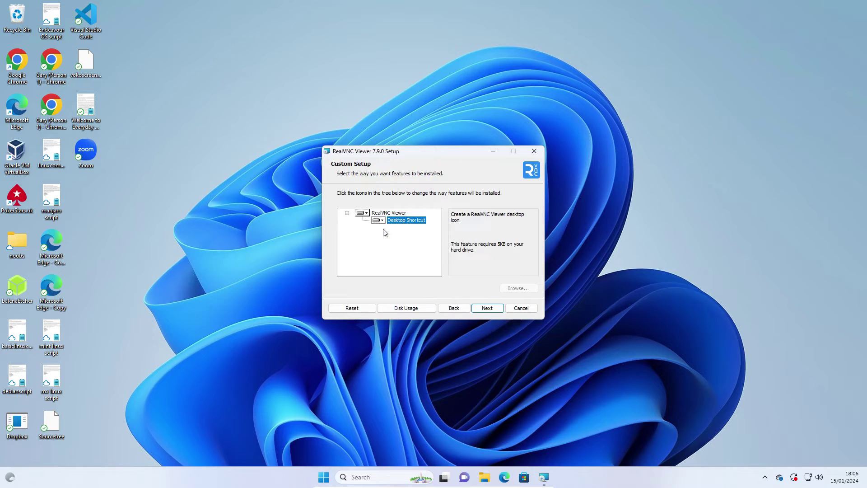
pyautogui.click(487, 309)
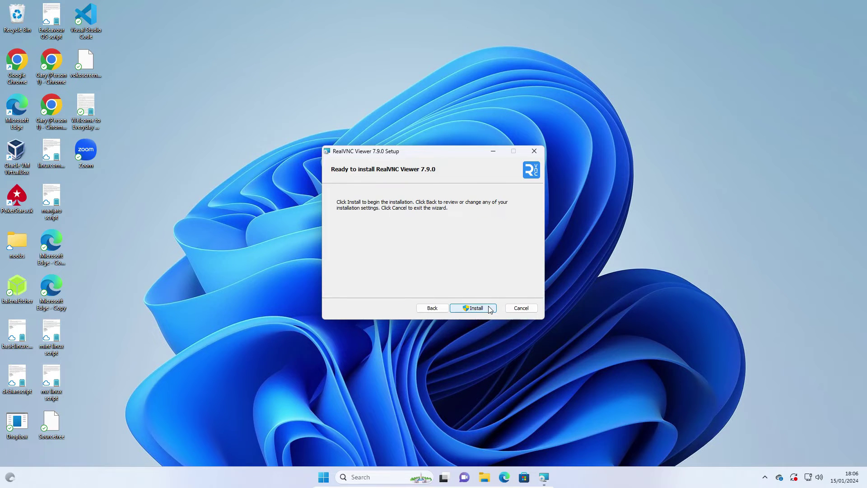
pyautogui.click(488, 308)
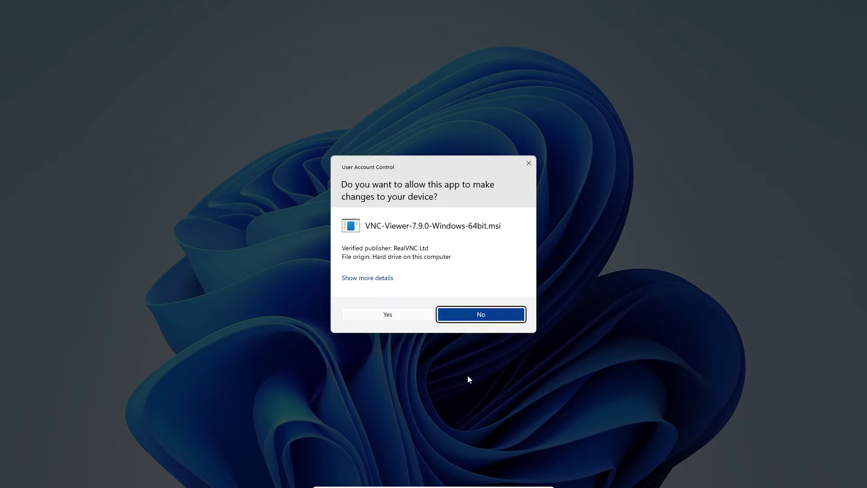
pyautogui.click(402, 316)
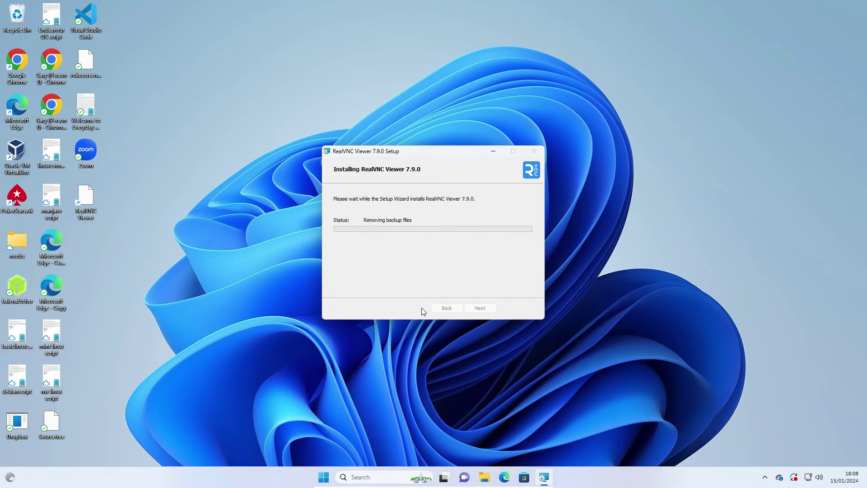
pyautogui.click(480, 308)
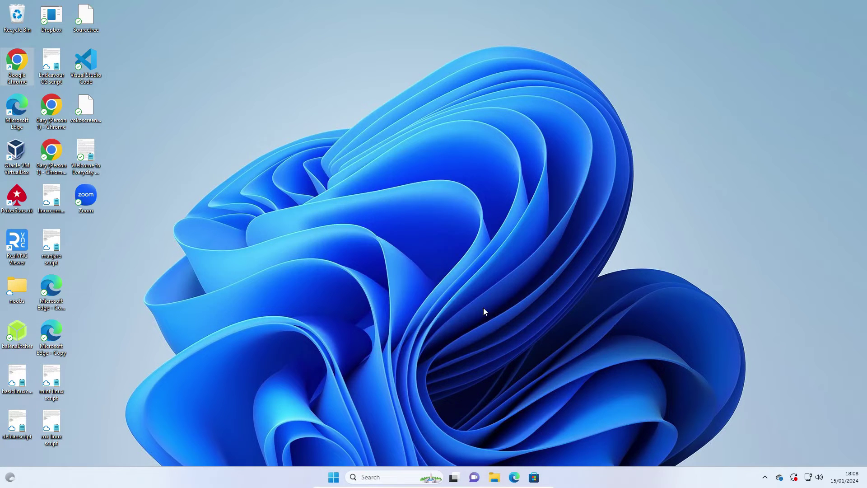
# - Launch RealVNC Viewer without signing in and connect to 192.168.1.122
pyautogui.doubleClick(17, 245)
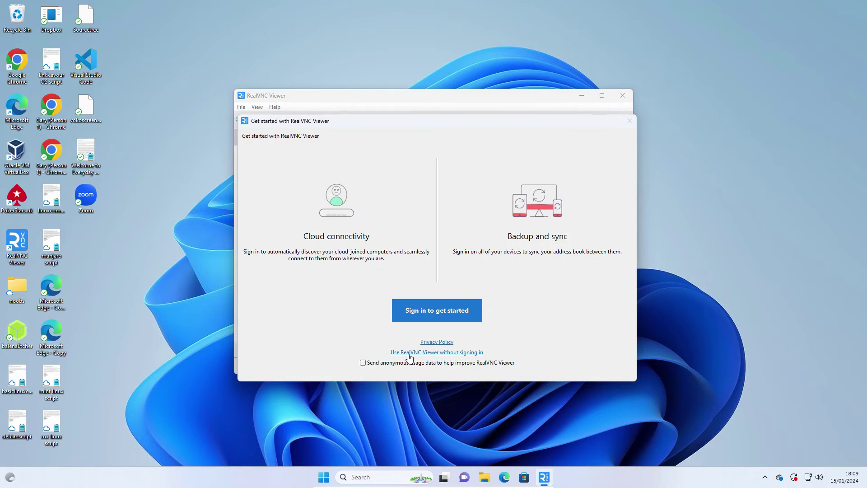
pyautogui.click(445, 353)
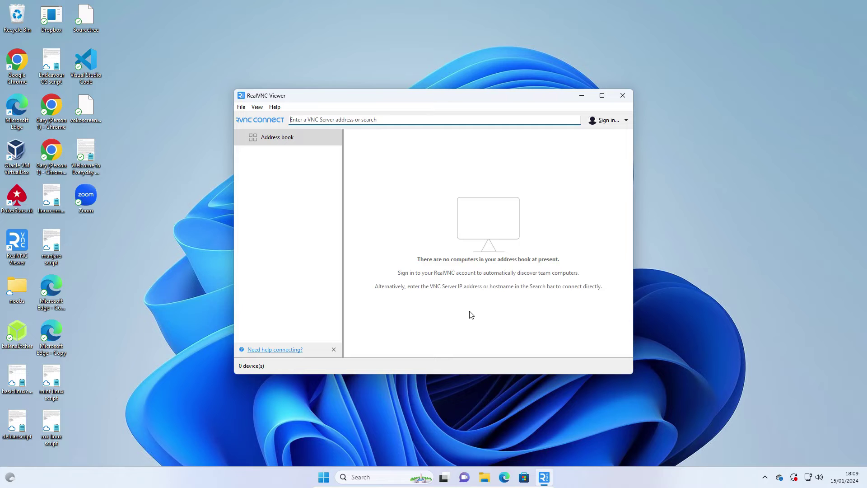
pyautogui.write('1')
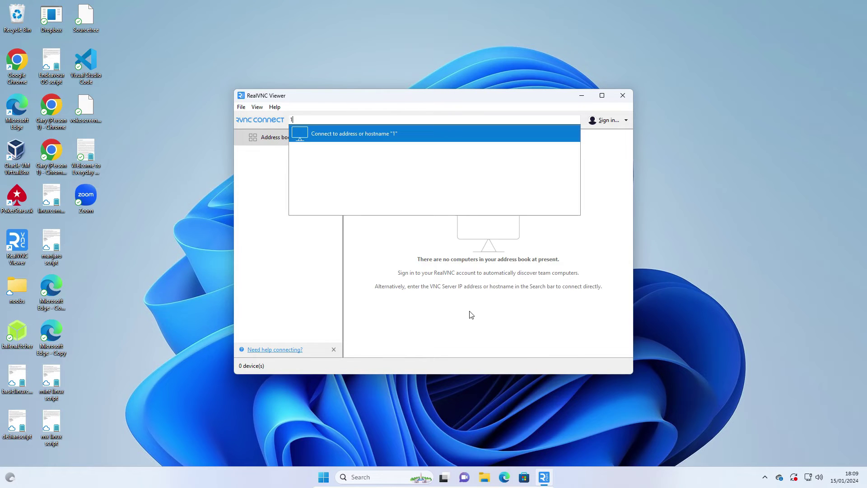
pyautogui.write('092.1568')
pyautogui.press('BackSpace')
pyautogui.press('BackSpace')
pyautogui.write('68')
pyautogui.press('Return')
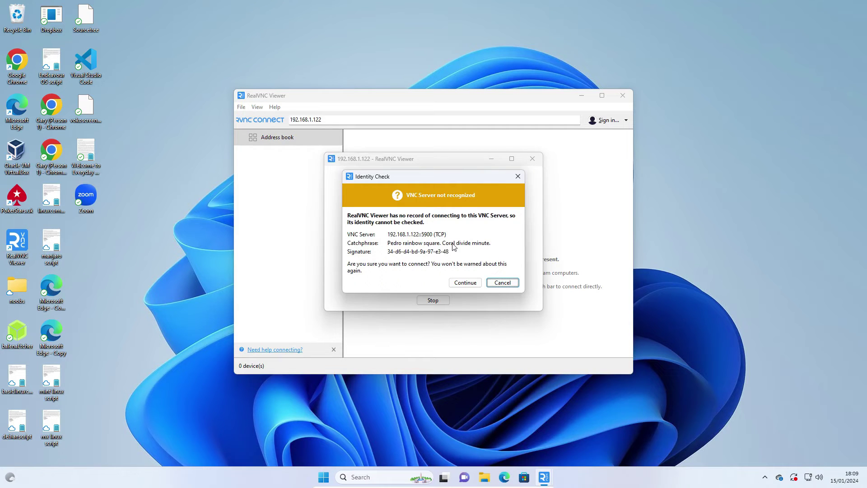
# - Continue past the Identity Check and log in with the Pi's username and password
pyautogui.click(465, 283)
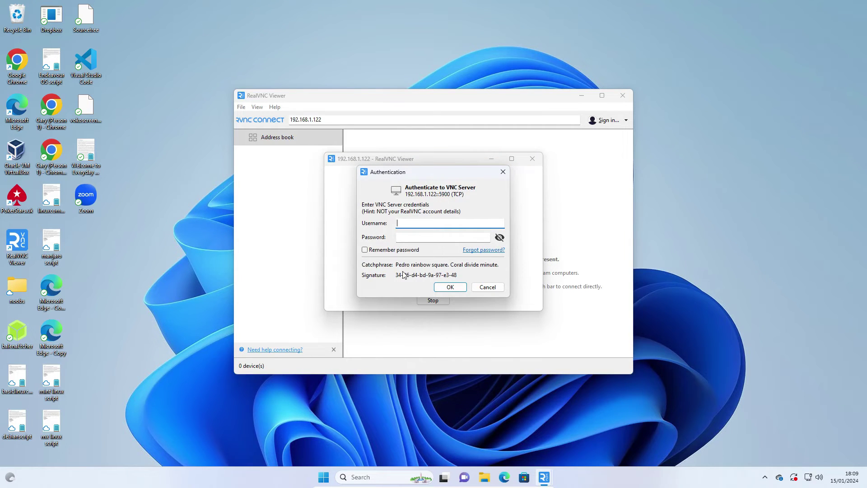
pyautogui.write('gary')
pyautogui.press('Tab')
pyautogui.write('••••••••')
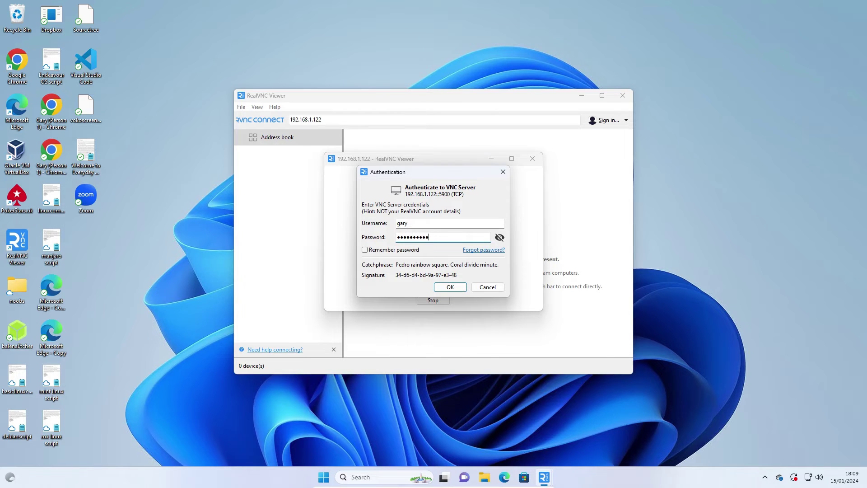
pyautogui.click(454, 287)
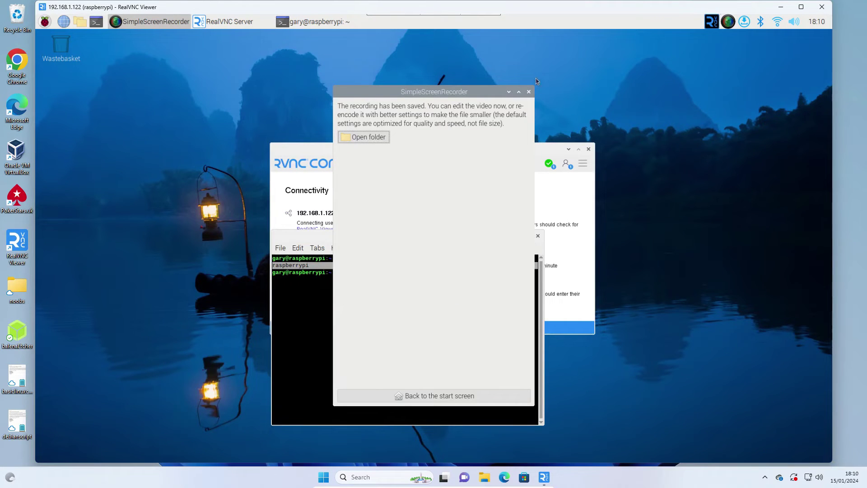
# - Close the SimpleScreenRecorder, terminal and RealVNC Server windows on the remote Pi desktop
pyautogui.click(529, 92)
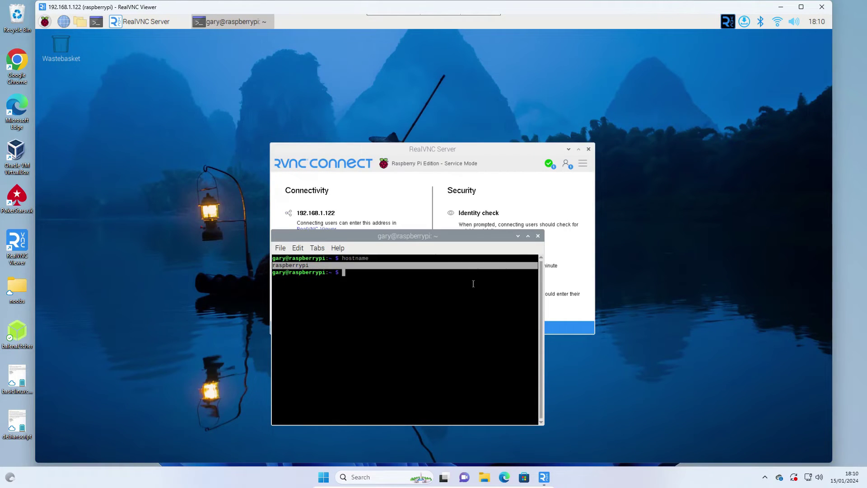
pyautogui.click(538, 236)
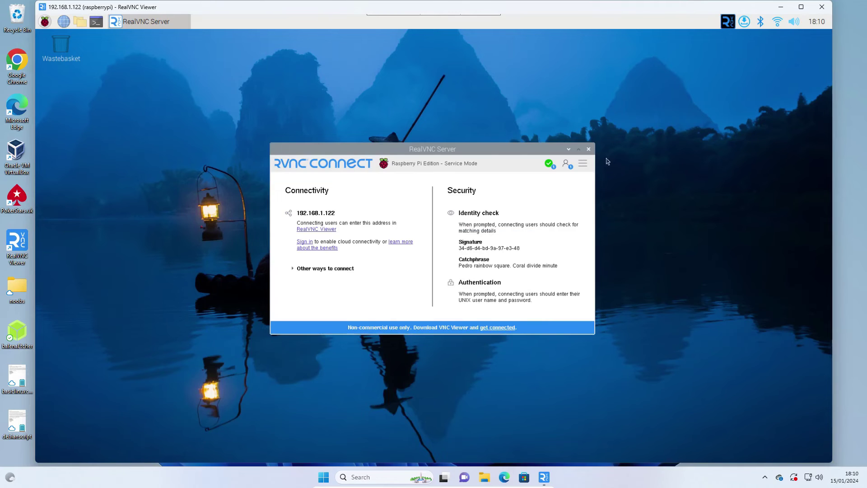
pyautogui.click(588, 149)
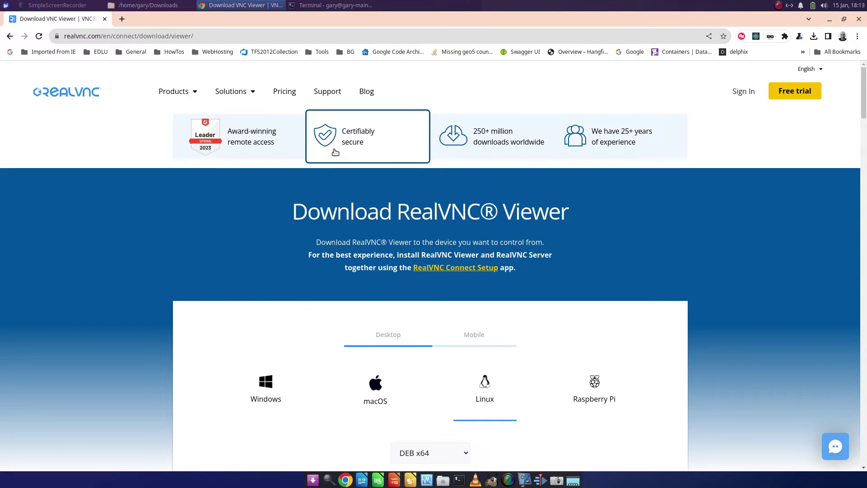
# - Download the Linux DEB x64 package VNC-Viewer-7.9.0-Linux-x64.deb, then open the home folder
pyautogui.scroll(-2, 606, 257)
pyautogui.scroll(-3, 606, 256)
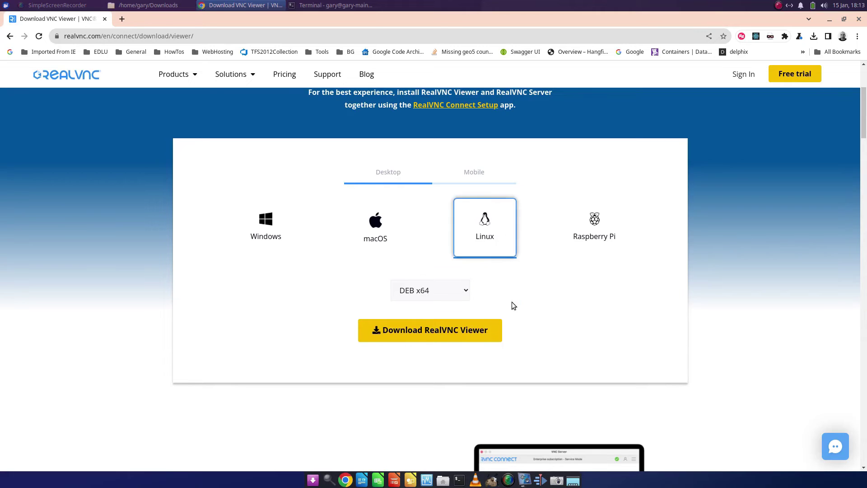
pyautogui.click(469, 290)
pyautogui.click(470, 291)
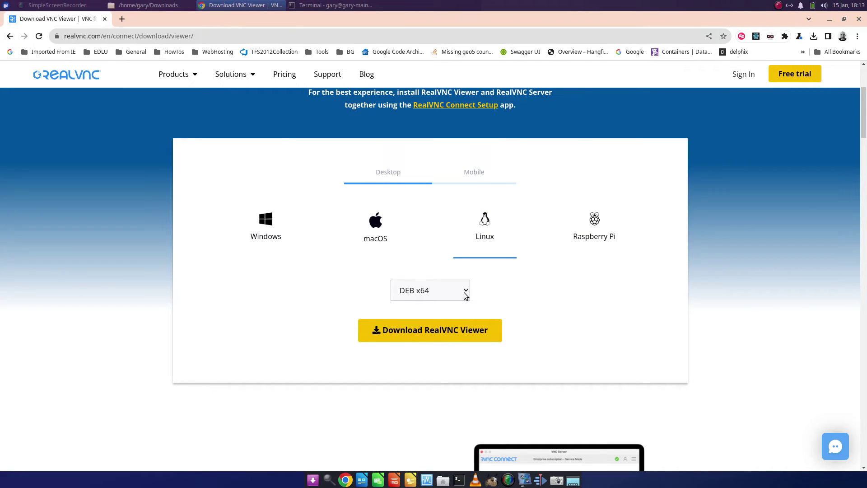
pyautogui.click(465, 294)
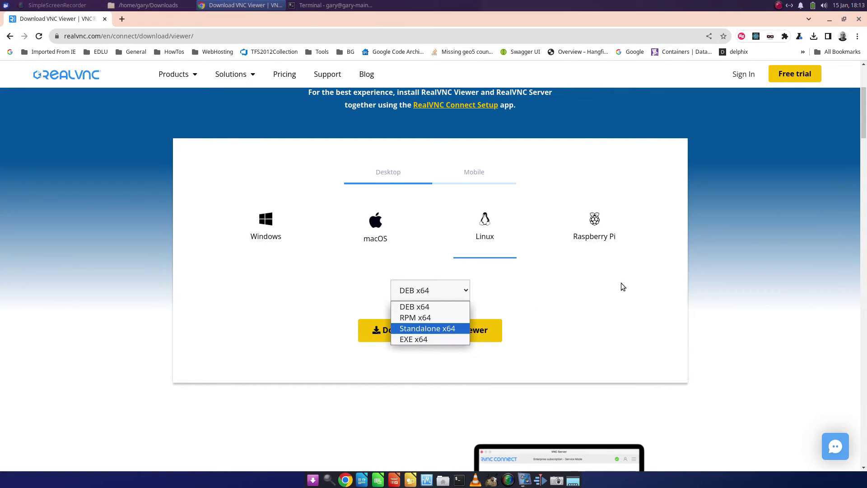
pyautogui.click(603, 289)
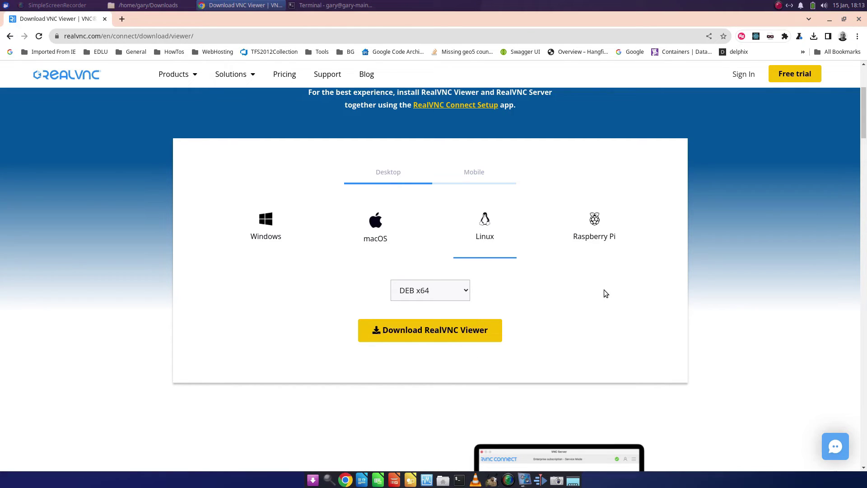
pyautogui.click(450, 336)
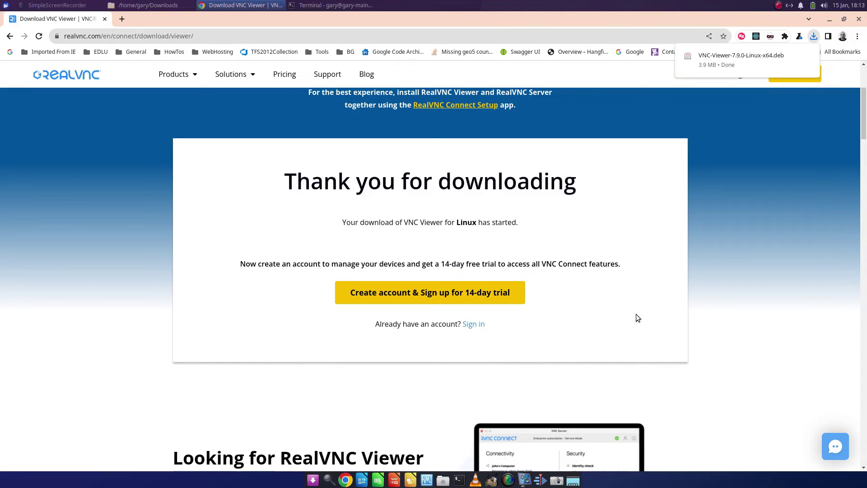
pyautogui.click(443, 480)
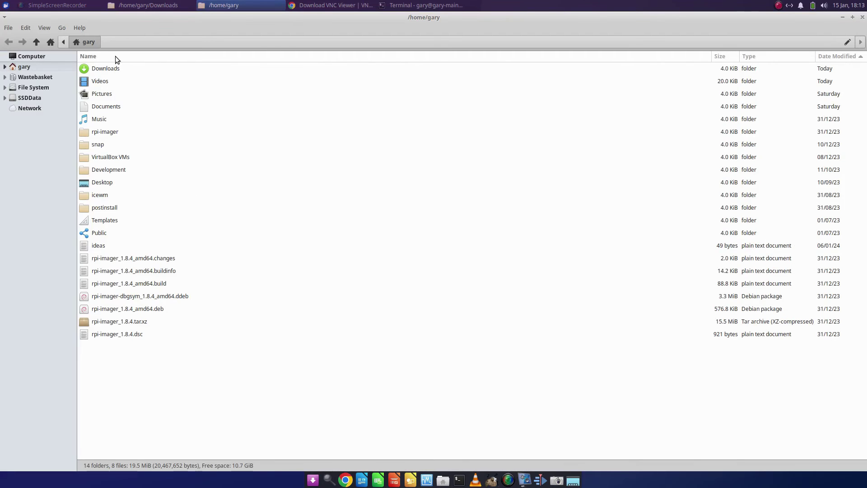
# - Open VNC-Viewer-7.9.0-Linux-x64.deb from Downloads in the Software installer
pyautogui.doubleClick(113, 68)
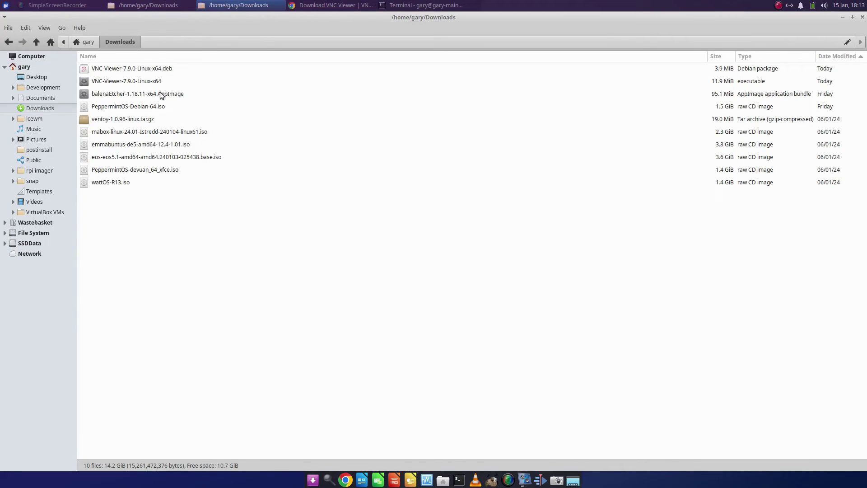
pyautogui.click(138, 71)
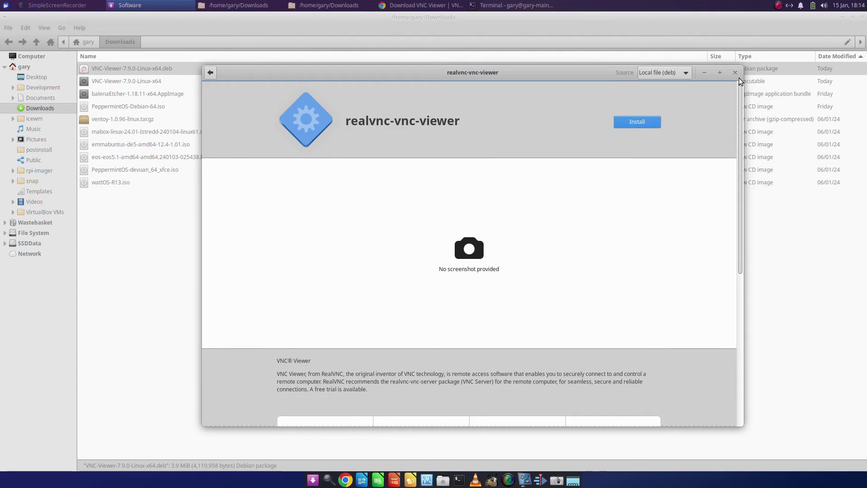
# - Install the realvnc-vnc-viewer package, authenticating with the administrator password
pyautogui.click(635, 123)
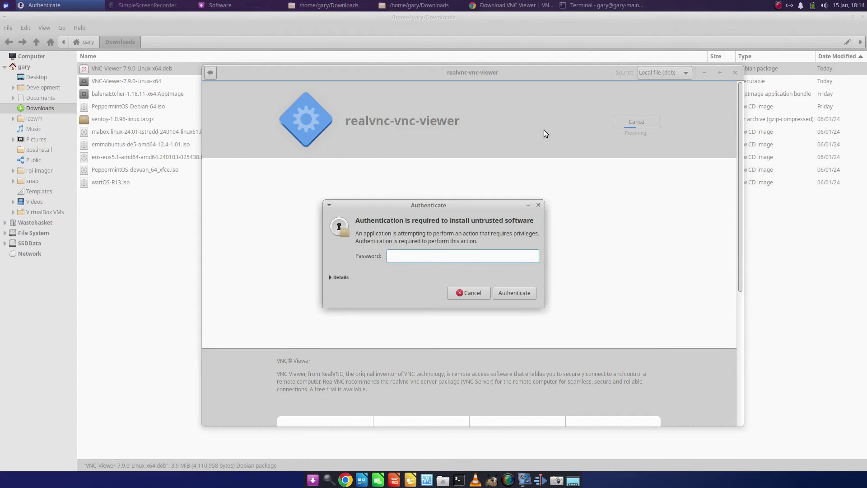
pyautogui.write('**********')
pyautogui.press('Return')
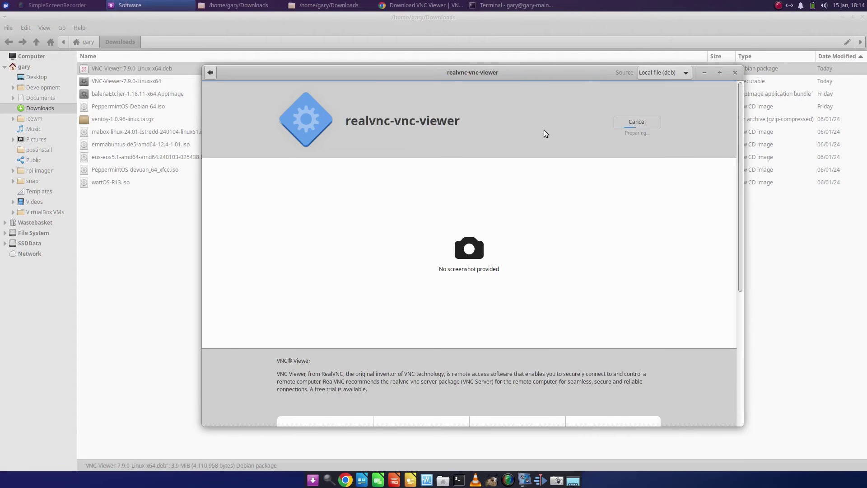
# - Launch VNC Viewer, accept the EULA, turn off usage data and continue without signing in
pyautogui.click(622, 121)
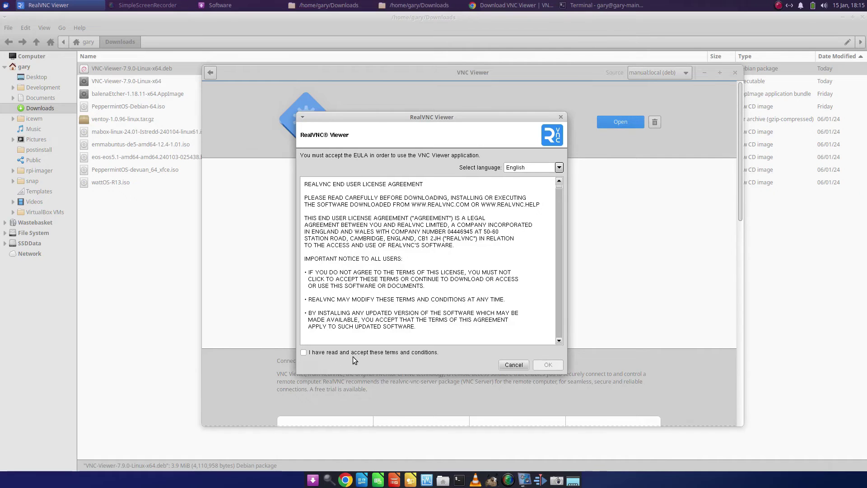
pyautogui.click(352, 355)
pyautogui.click(555, 367)
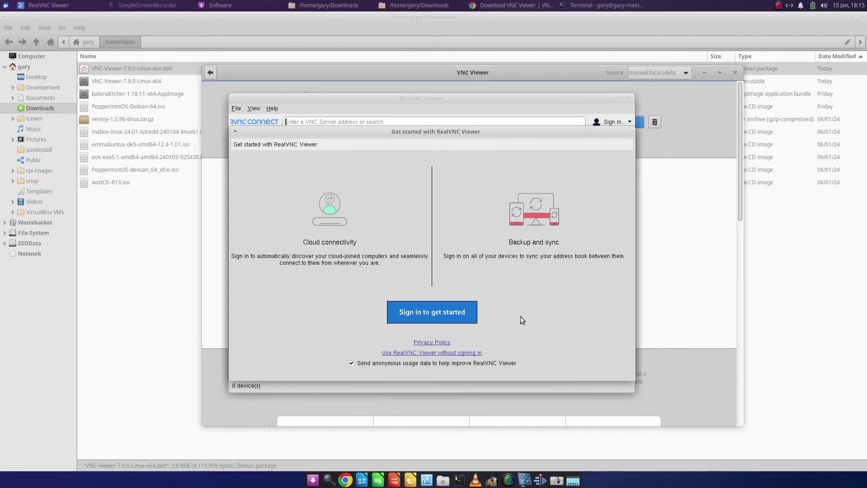
pyautogui.click(410, 363)
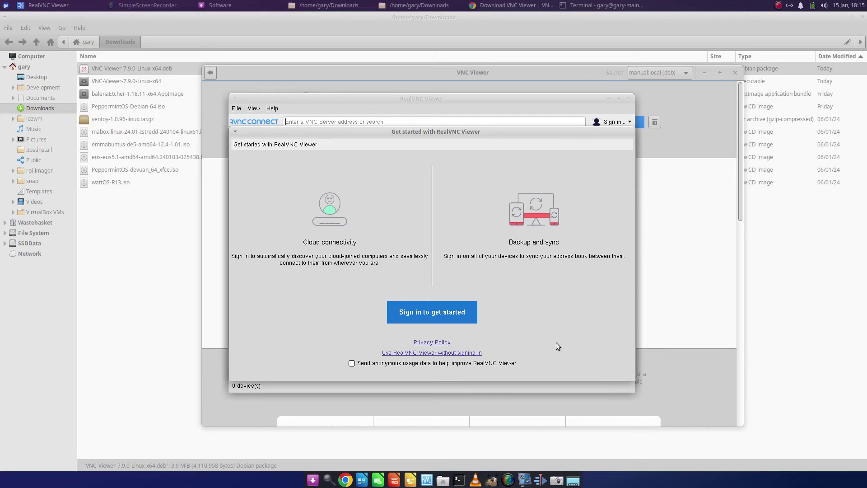
pyautogui.click(443, 353)
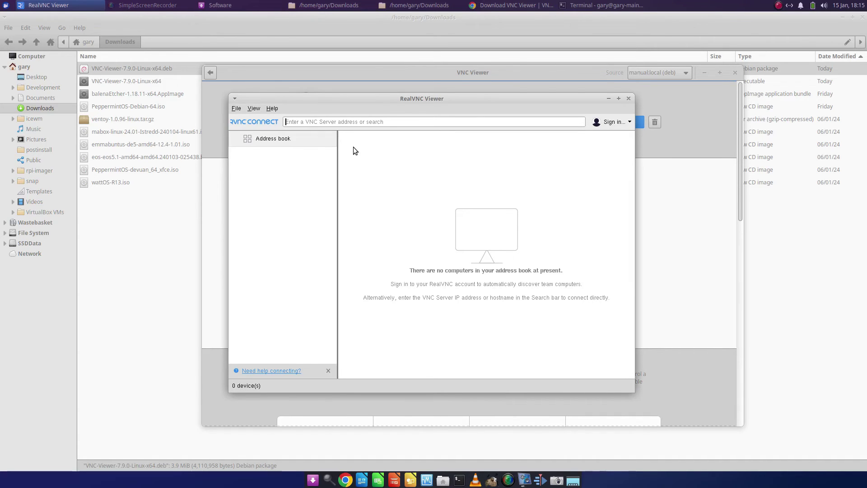
# - Connect to 192.168.1.122, trust the server's identity, and log in with the Pi's username and password
pyautogui.write('192.16')
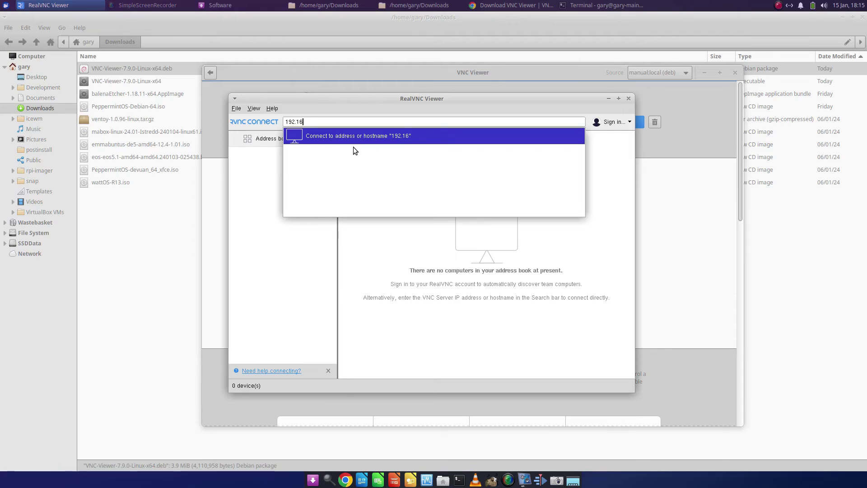
pyautogui.write('8.1.122')
pyautogui.press('Return')
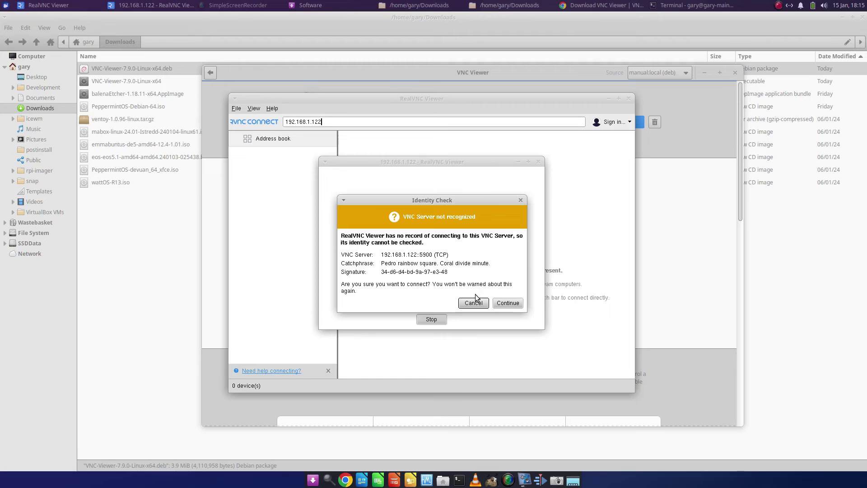
pyautogui.click(508, 303)
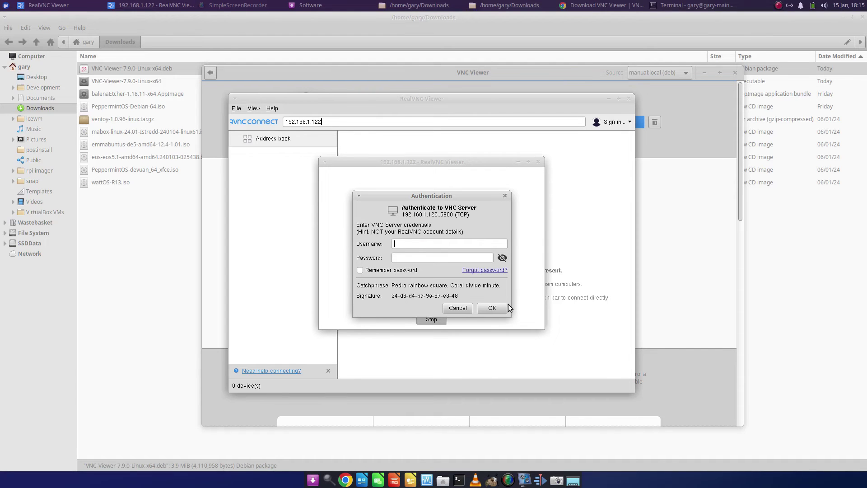
pyautogui.write('gary')
pyautogui.press('Tab')
pyautogui.write('*********')
pyautogui.press('Return')
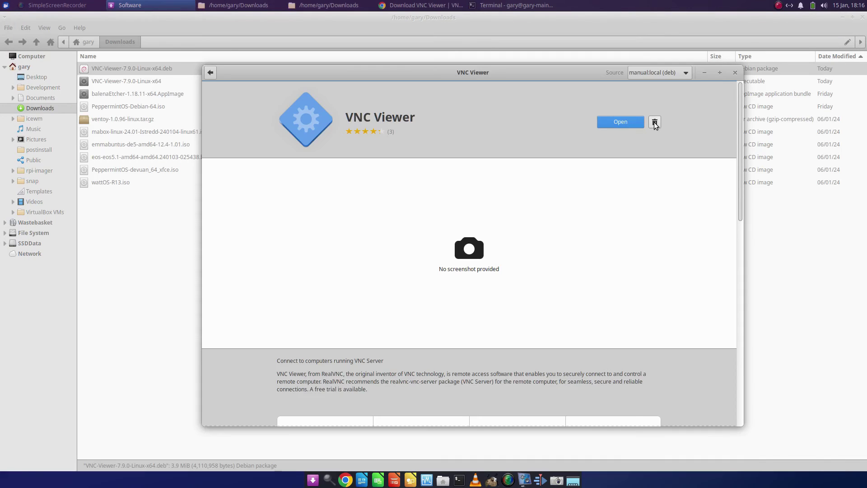
# - Uninstall VNC Viewer from Software, confirming and authenticating with the administrator password
pyautogui.click(654, 122)
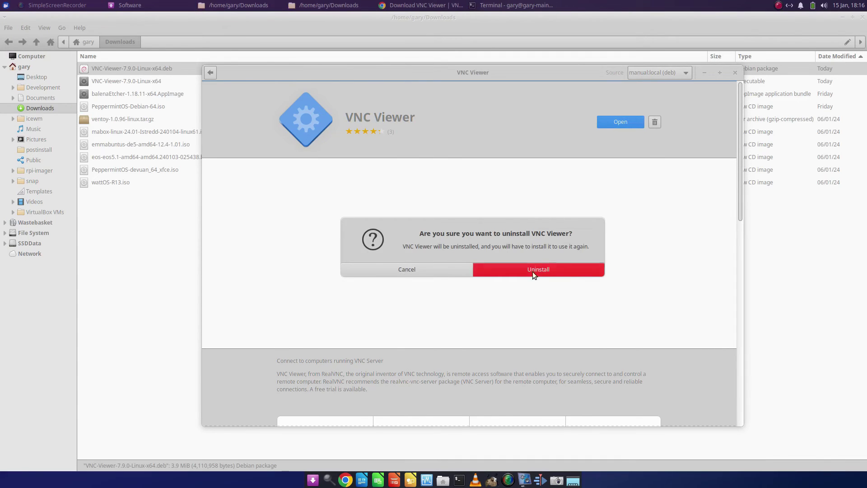
pyautogui.click(533, 270)
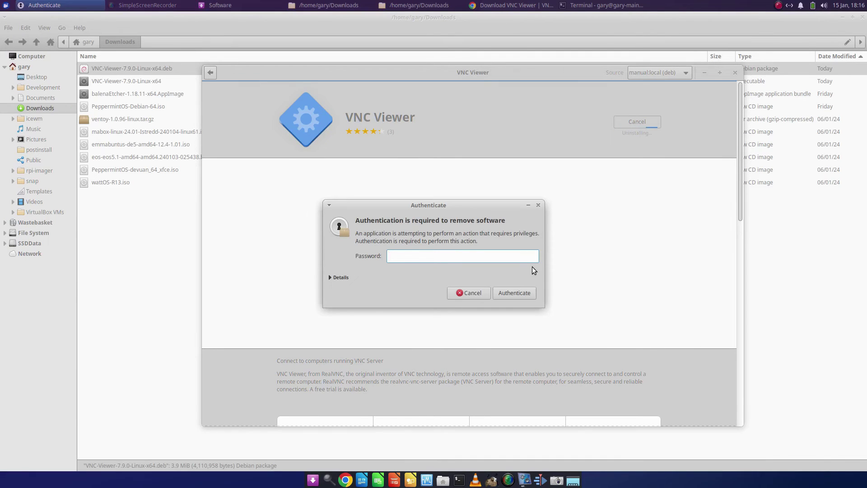
pyautogui.write('••••••••')
pyautogui.press('Return')
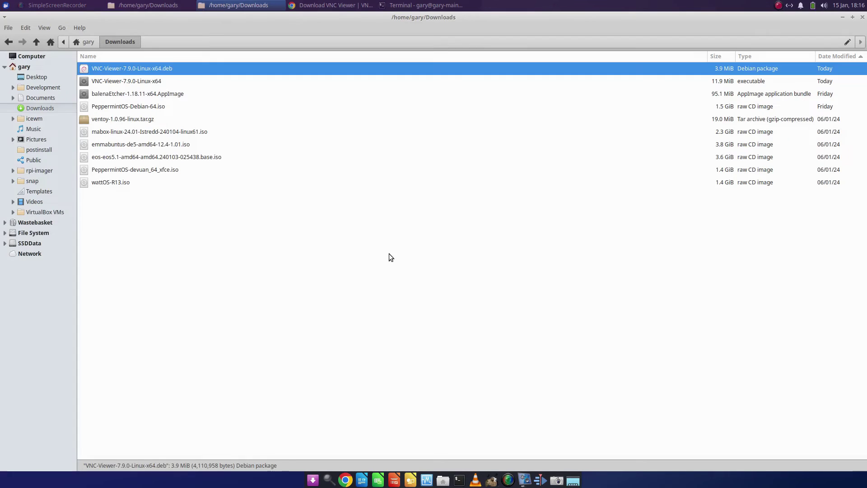
# - Return to the RealVNC download page and select Linux with the Standalone x64 format
pyautogui.click(331, 5)
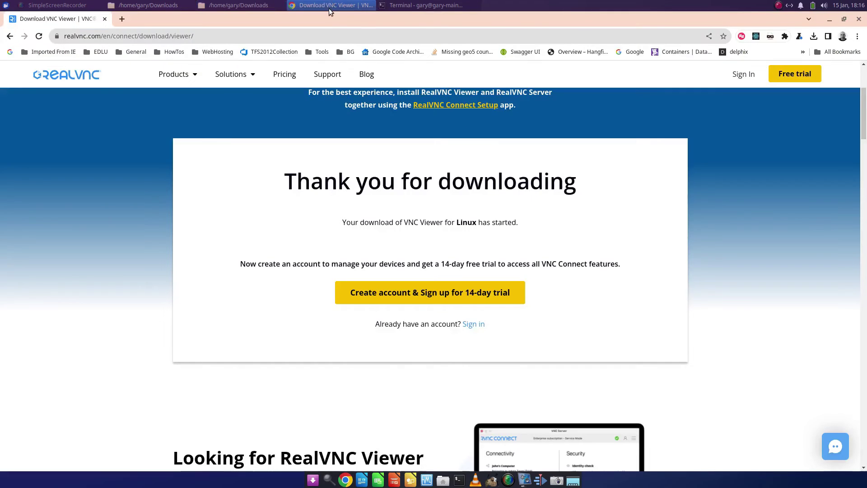
pyautogui.click(9, 36)
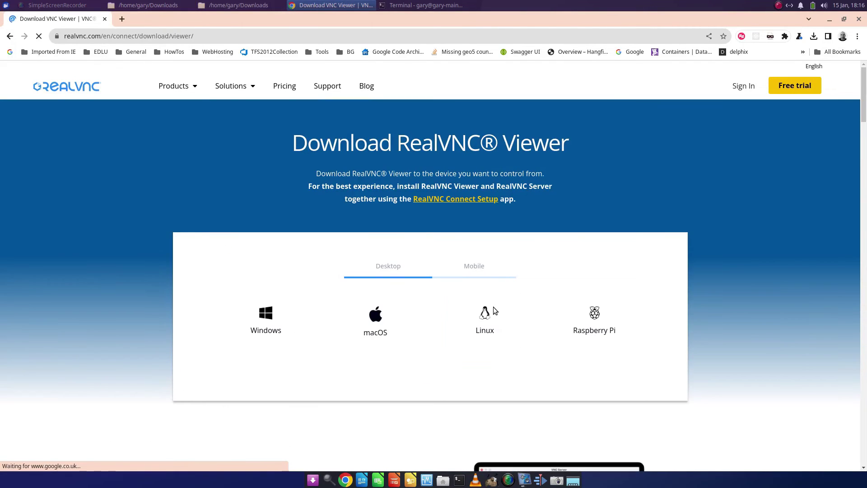
pyautogui.click(492, 311)
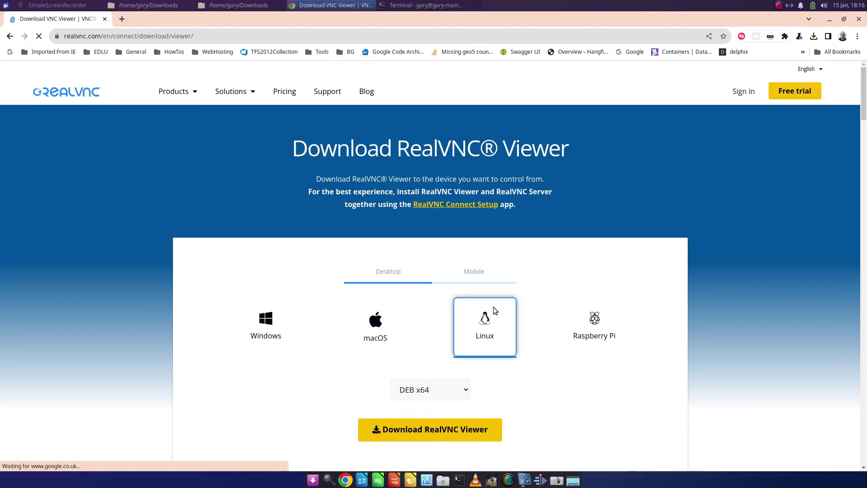
pyautogui.scroll(-1, 506, 357)
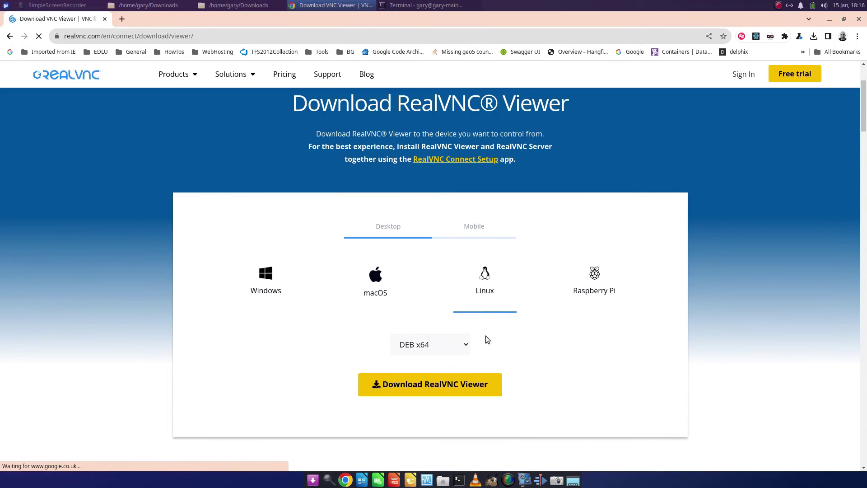
pyautogui.click(464, 343)
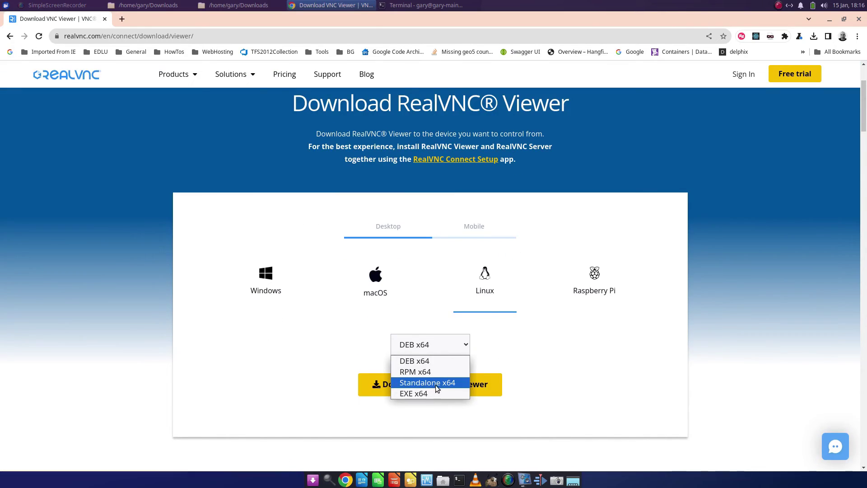
pyautogui.click(436, 385)
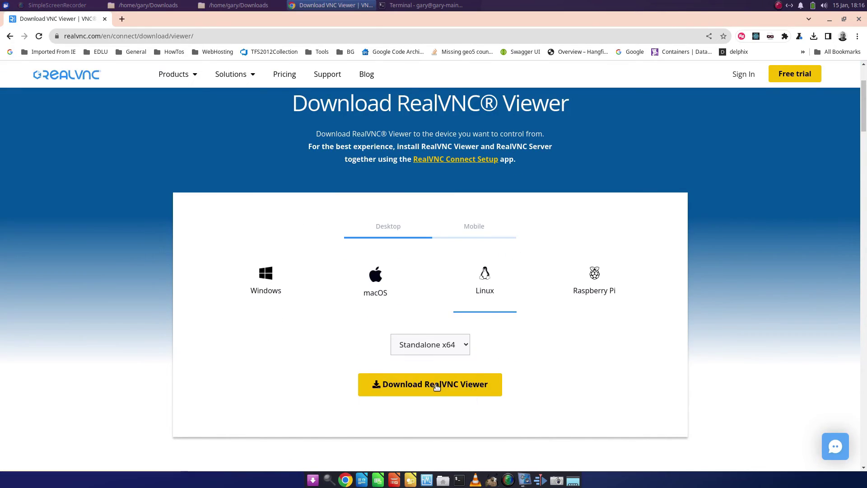
pyautogui.click(447, 479)
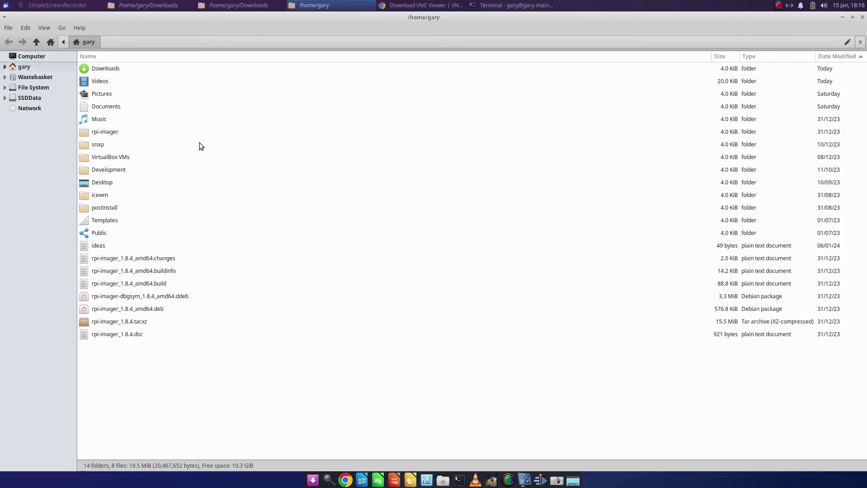
# - Allow VNC-Viewer-7.9.0-Linux-x64 in Downloads to run as a program, then launch it
pyautogui.doubleClick(108, 69)
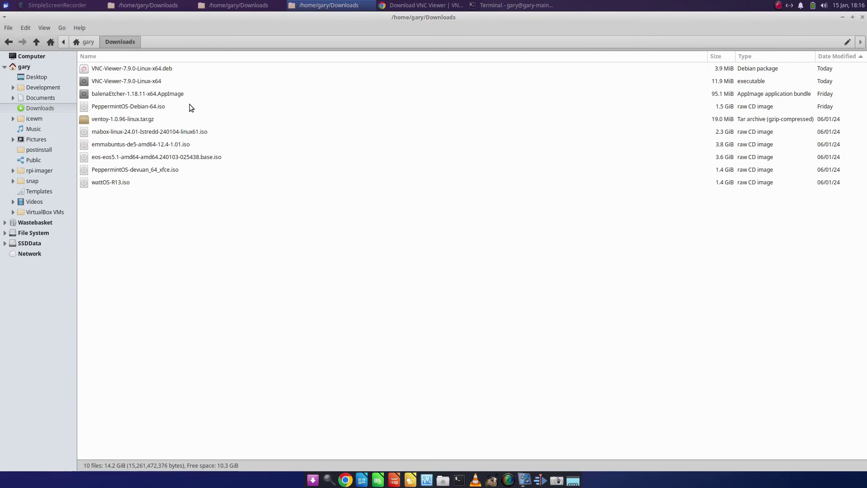
pyautogui.click(139, 82)
pyautogui.rightClick(140, 82)
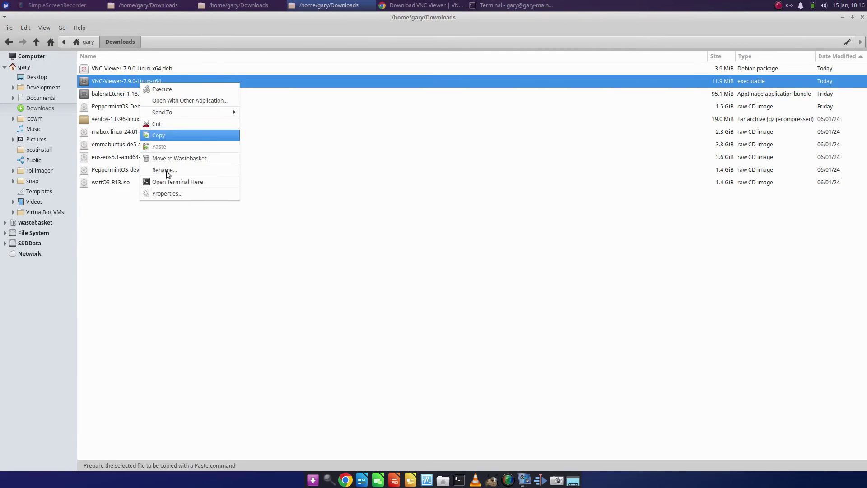
pyautogui.click(171, 194)
pyautogui.click(440, 165)
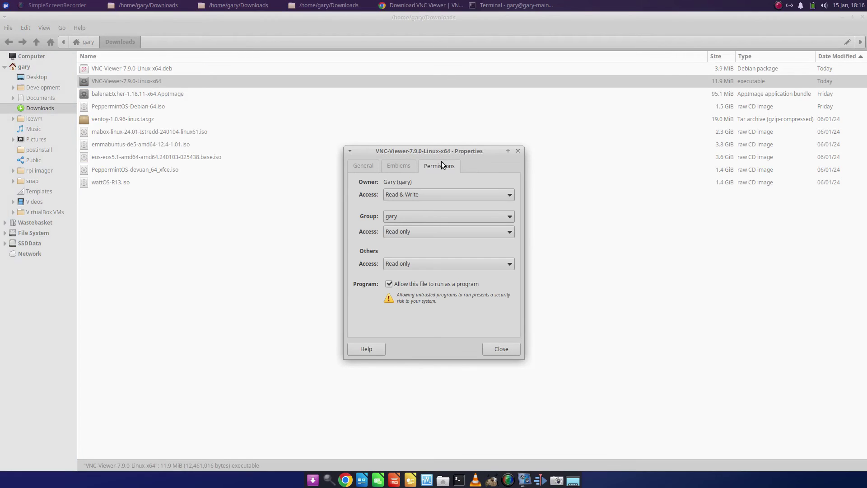
pyautogui.click(396, 286)
pyautogui.click(397, 286)
pyautogui.click(510, 350)
pyautogui.doubleClick(125, 82)
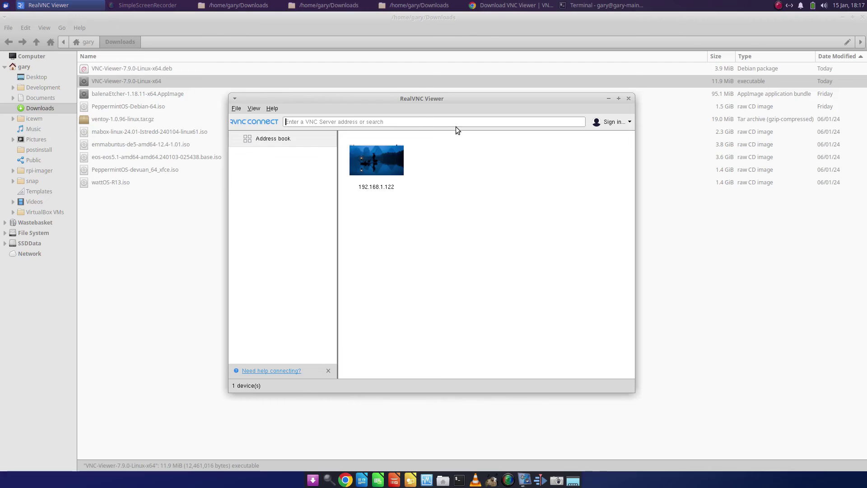
# - Connect to the saved 192.168.1.122 Pi with its password, then close the session and viewer
pyautogui.click(368, 170)
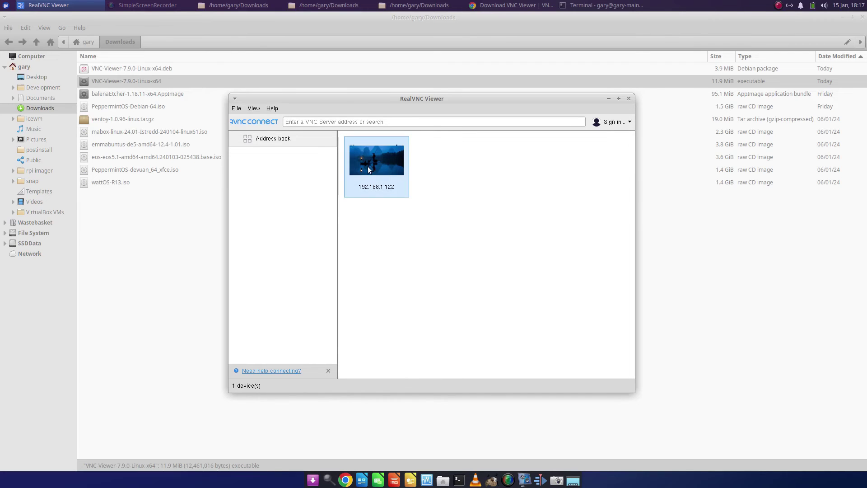
pyautogui.doubleClick(388, 172)
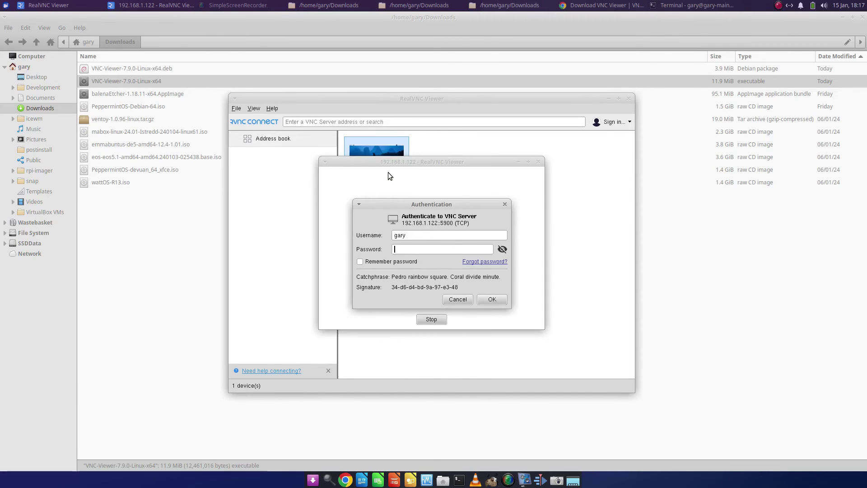
pyautogui.write('*********')
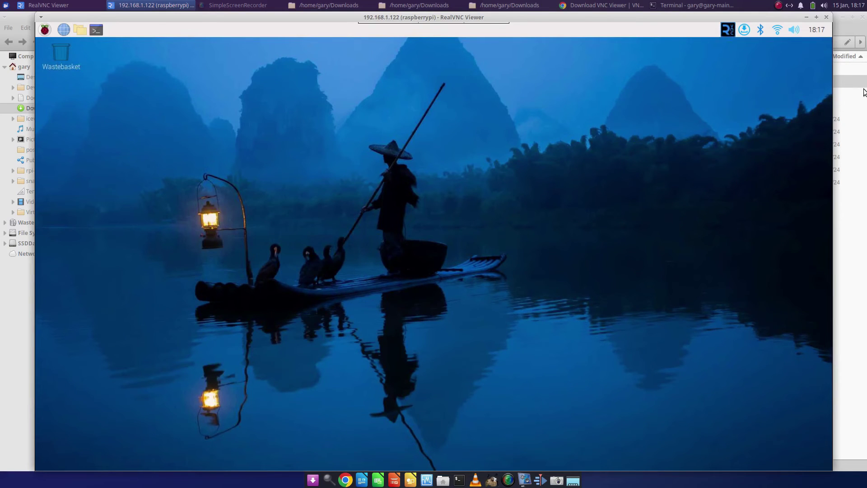
pyautogui.click(827, 18)
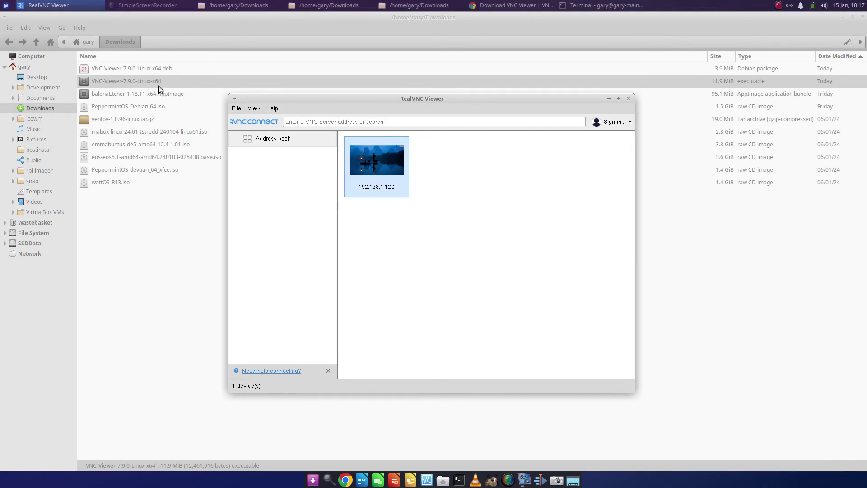
pyautogui.click(628, 98)
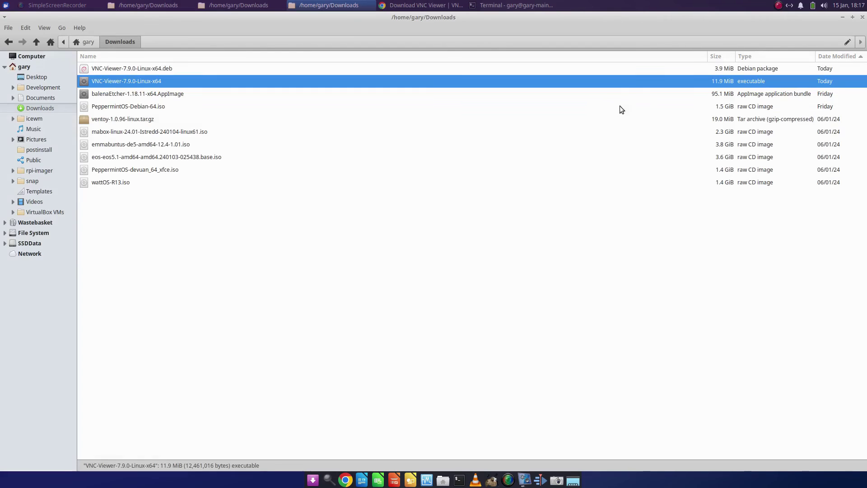
# - Download the Standalone x64 RealVNC Viewer package from the browser's download page
pyautogui.click(420, 5)
pyautogui.click(447, 345)
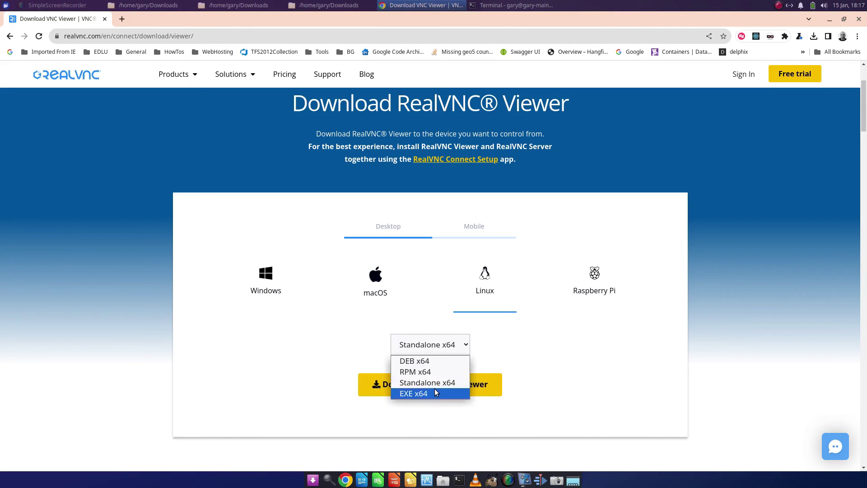
pyautogui.click(435, 399)
pyautogui.click(443, 385)
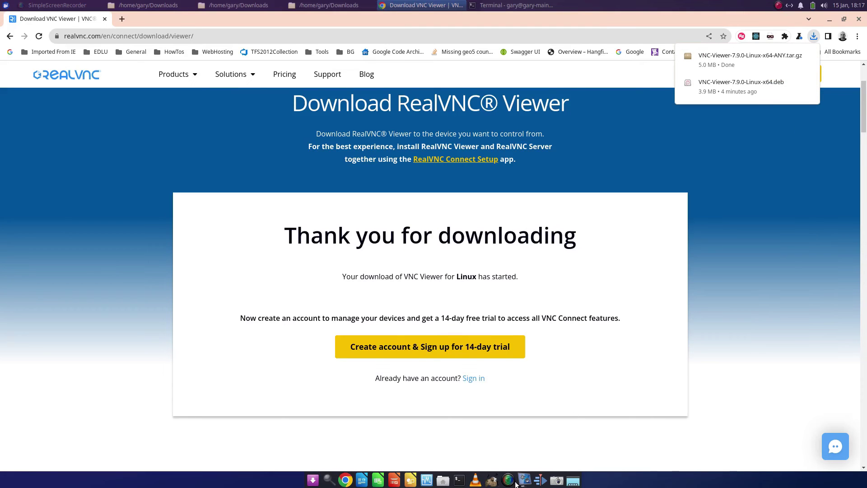
# - Locate VNC-Viewer-7.9.0-Linux-x64-ANY.tar.gz in the home folder's Downloads directory
pyautogui.click(443, 481)
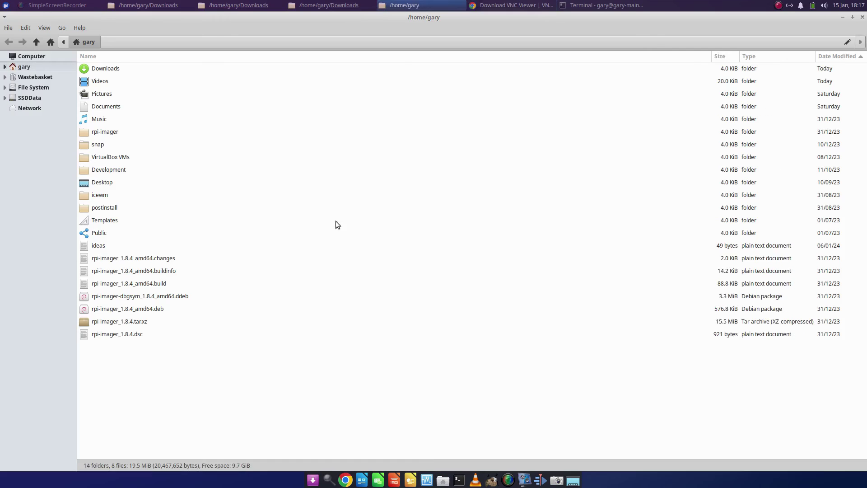
pyautogui.doubleClick(102, 69)
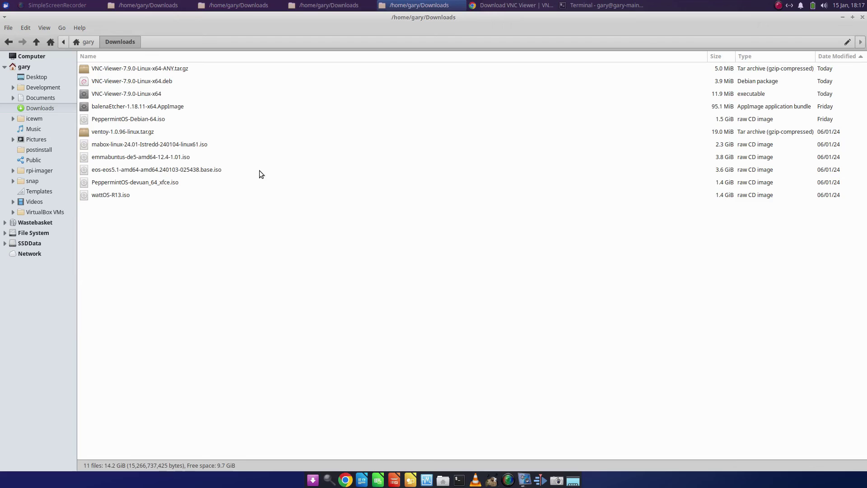
pyautogui.click(176, 71)
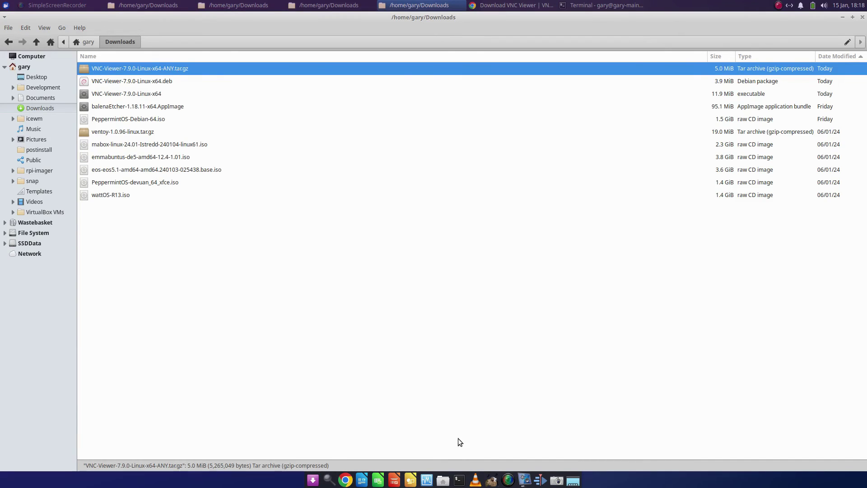
# - In a new terminal, change into Downloads and list its files with ls
pyautogui.click(459, 481)
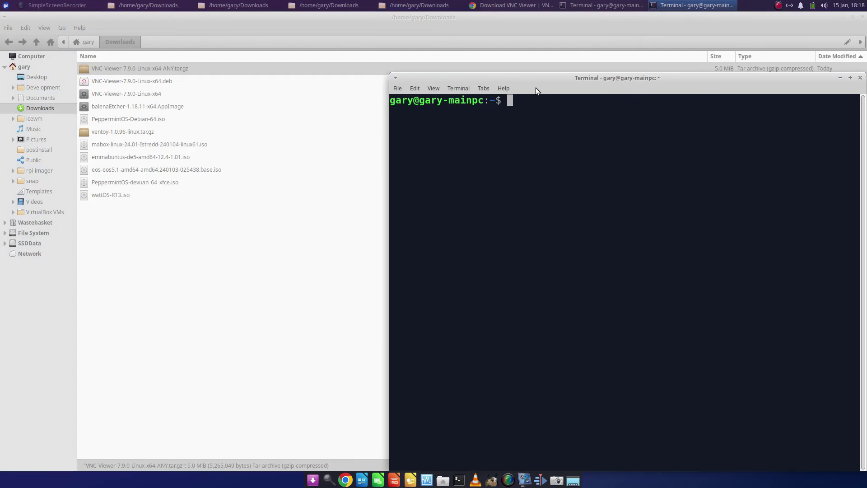
pyautogui.moveTo(582, 78); pyautogui.dragTo(394, 107)
pyautogui.write('cd ')
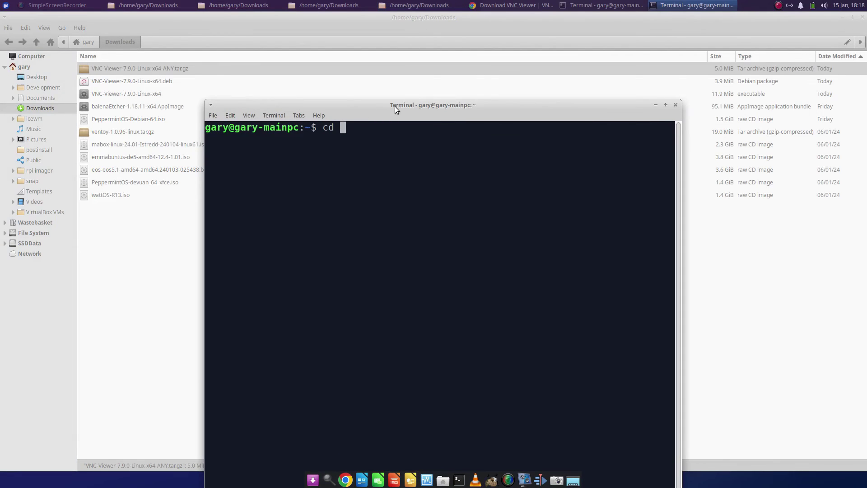
pyautogui.write('Downloads')
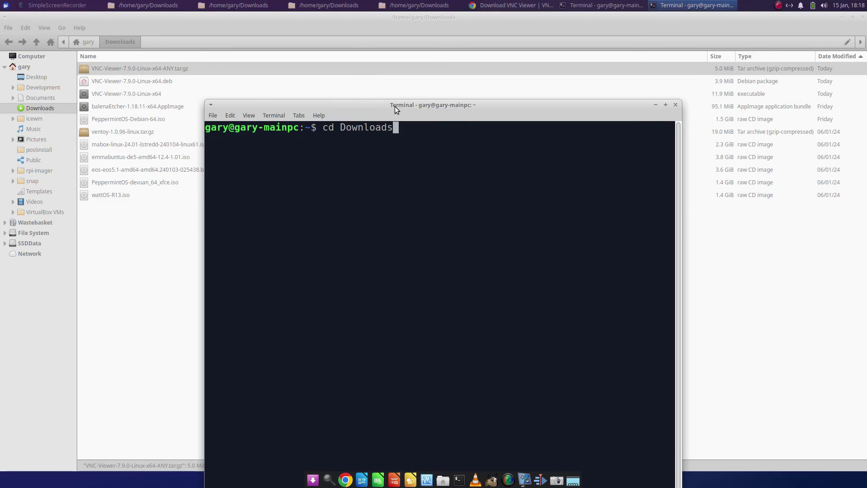
pyautogui.press('Return')
pyautogui.write('ls')
pyautogui.press('Return')
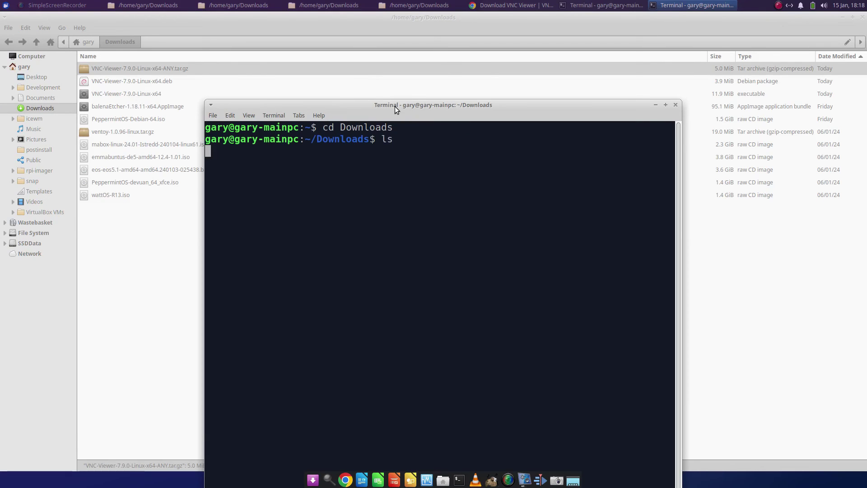
# - Extract the archive with tar -xzvf VNC-Viewer-7.9.0-Linux-x64-ANY.tar.gz, pasting the copied file name
pyautogui.write('tar -')
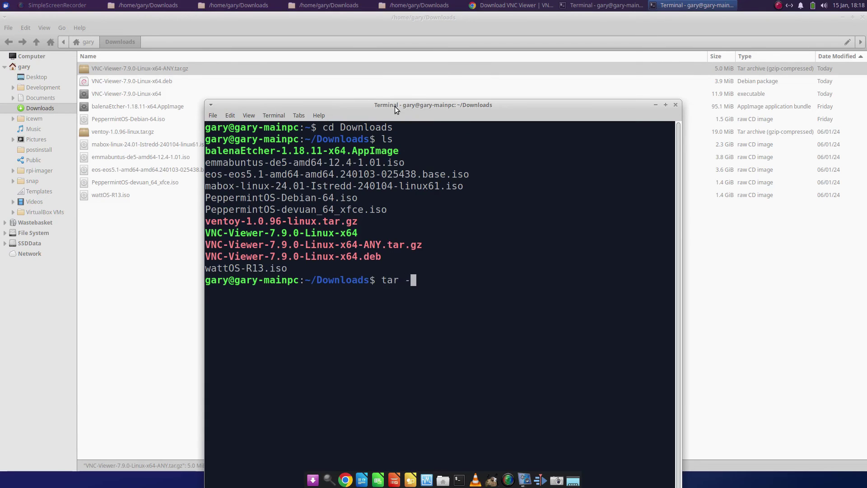
pyautogui.write('xzvf')
pyautogui.moveTo(206, 246); pyautogui.dragTo(423, 244)
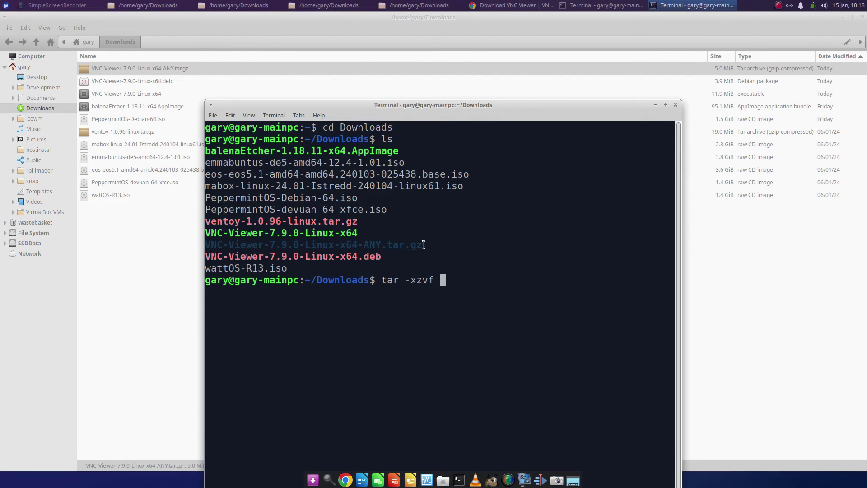
pyautogui.rightClick(419, 245)
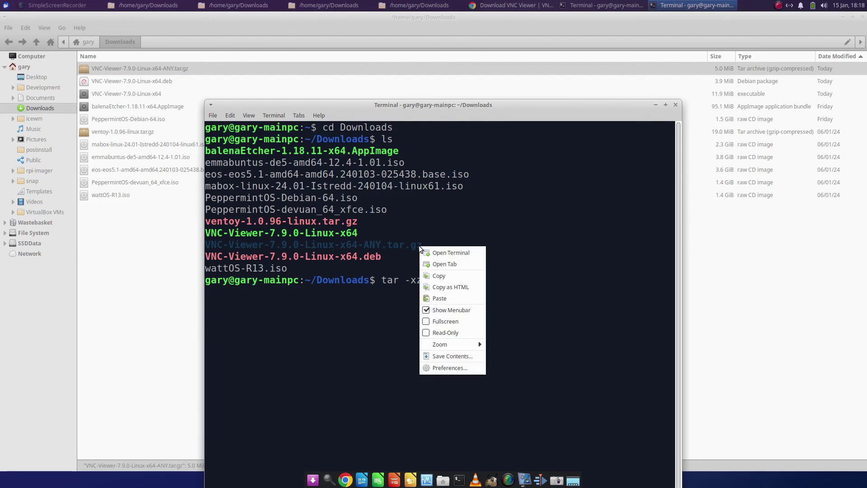
pyautogui.click(447, 276)
pyautogui.rightClick(447, 279)
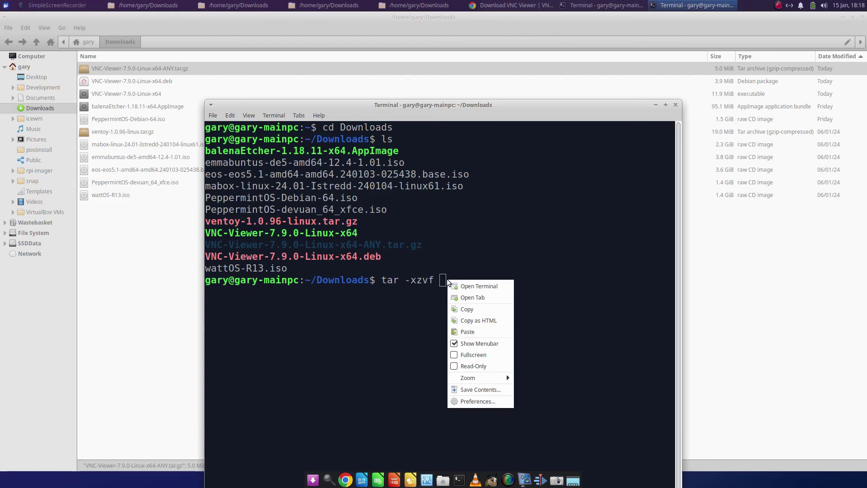
pyautogui.click(492, 332)
pyautogui.press('Return')
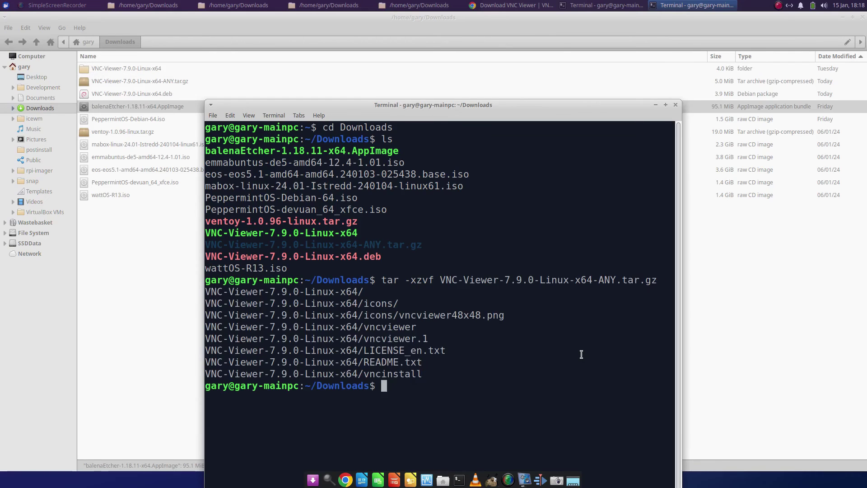
pyautogui.click(150, 305)
# - Read README.txt in the VNC-Viewer-7.9.0-Linux-x64 folder for the ./vncinstall notes, then close it
pyautogui.doubleClick(123, 70)
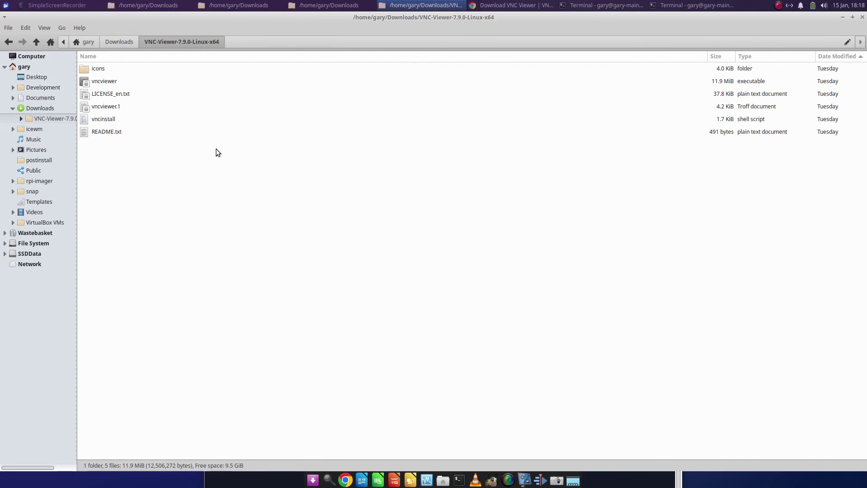
pyautogui.doubleClick(106, 132)
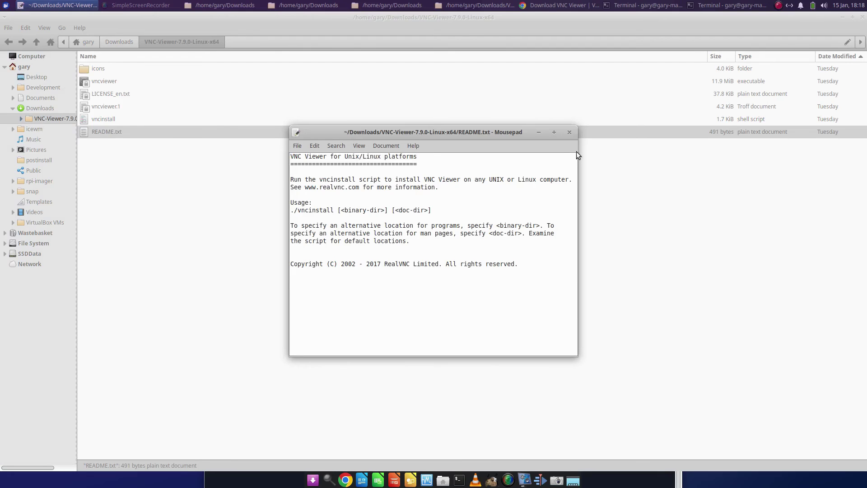
pyautogui.click(569, 133)
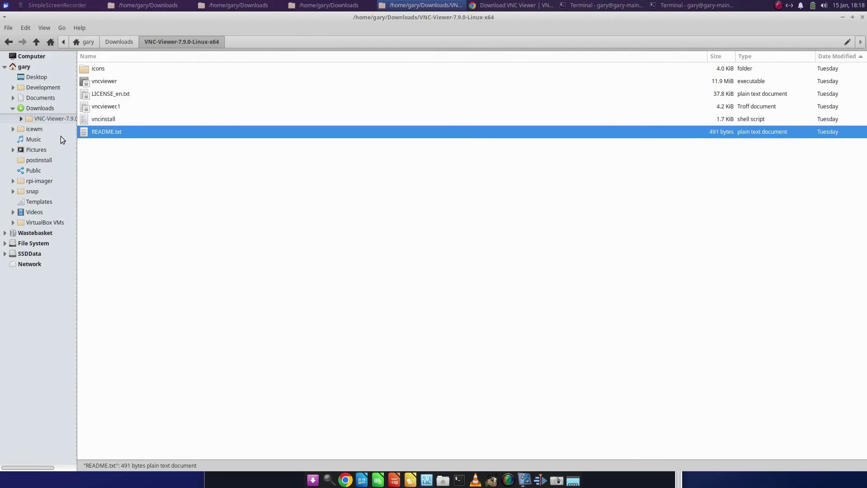
# - In the terminal, list Downloads and cd into the VNC-Viewer-7.9.0-Linux-x64 folder using its copied name
pyautogui.click(692, 5)
pyautogui.write('ls')
pyautogui.press('Return')
pyautogui.write('cd')
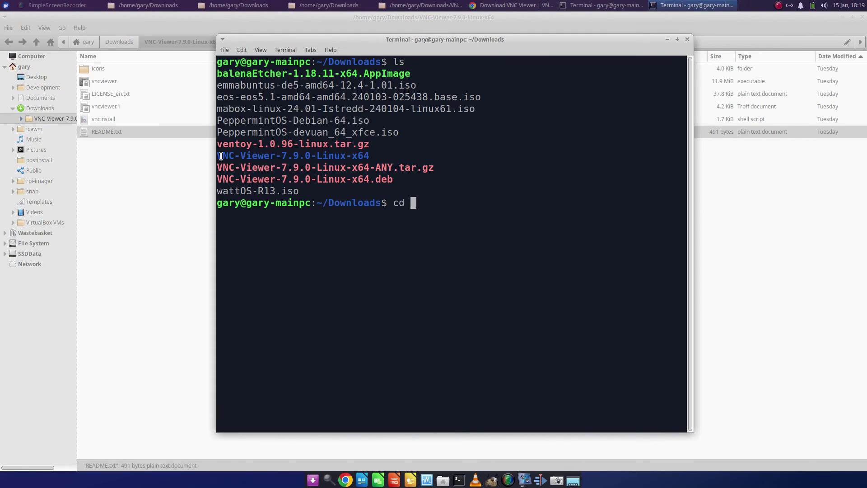
pyautogui.moveTo(221, 157); pyautogui.dragTo(257, 156)
pyautogui.moveTo(371, 158); pyautogui.dragTo(219, 155)
pyautogui.rightClick(244, 155)
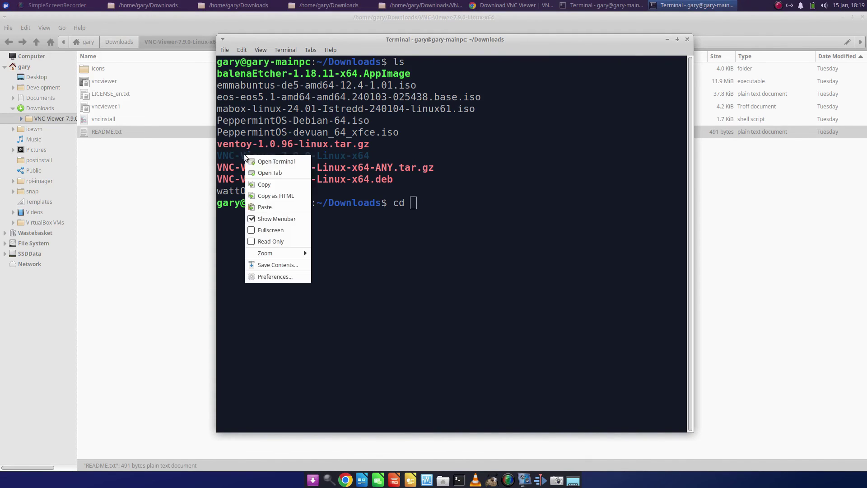
pyautogui.click(262, 183)
pyautogui.rightClick(421, 202)
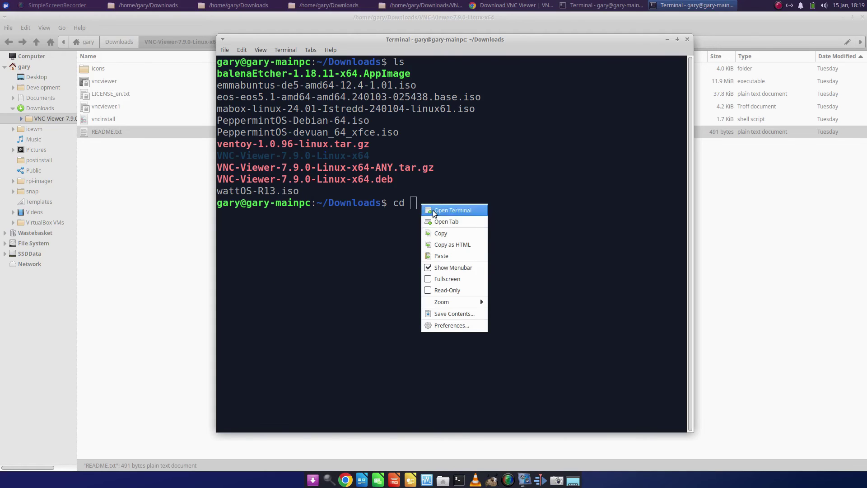
pyautogui.click(450, 252)
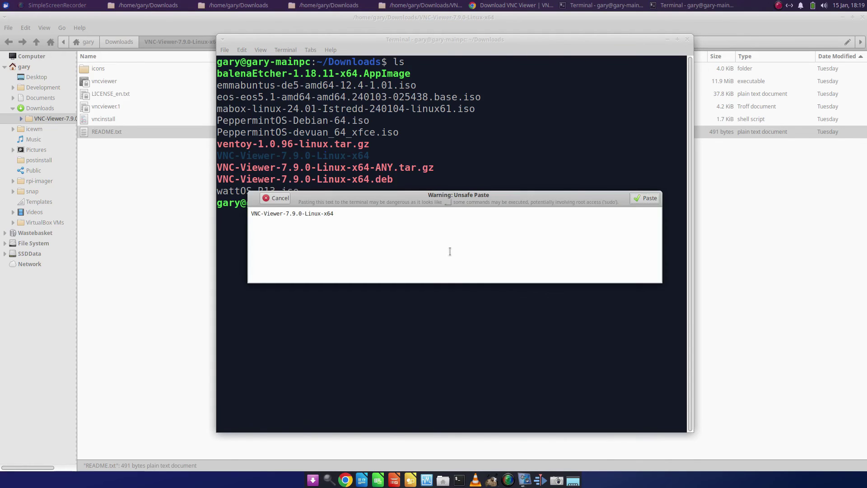
pyautogui.click(647, 197)
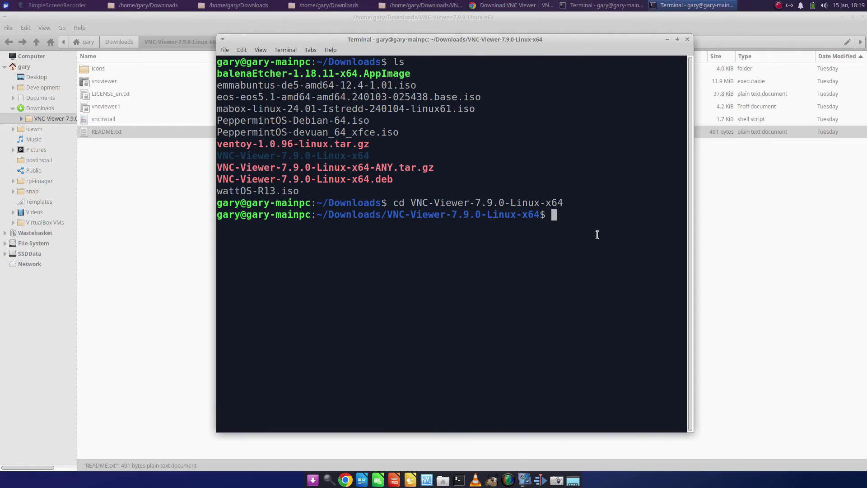
# - Run sudo ./vncinstall with the administrator password, then start VNC Viewer with 'vncviewer &'
pyautogui.write('ls')
pyautogui.press('Return')
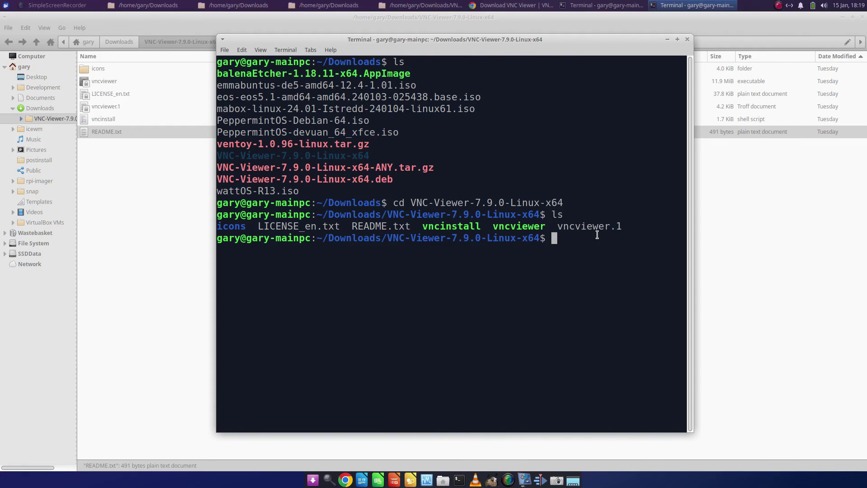
pyautogui.write('sudo ./vncinstall')
pyautogui.press('Return')
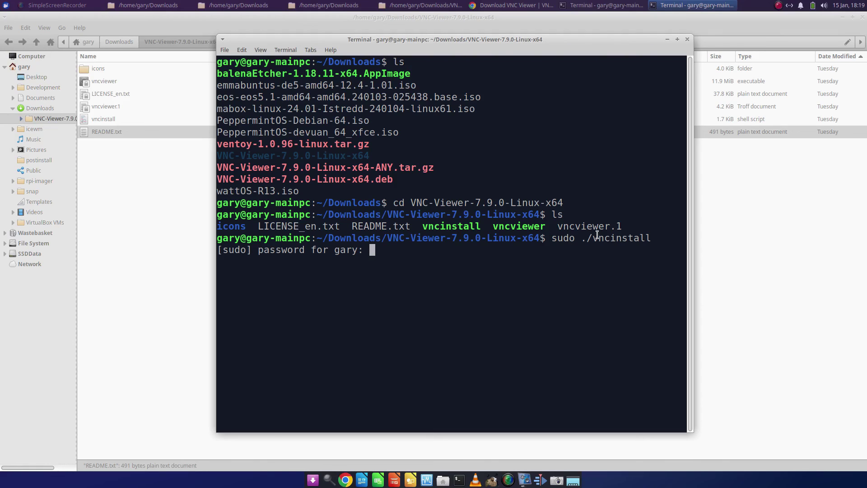
pyautogui.press('Return')
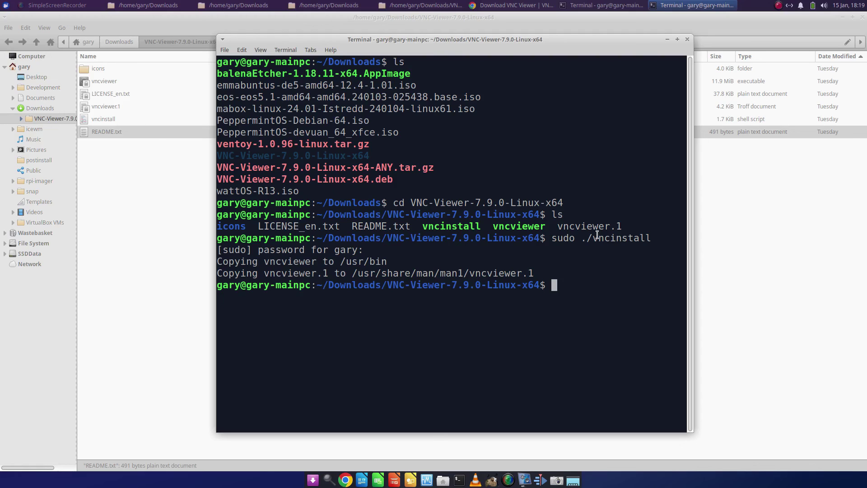
pyautogui.write('vncviewer &')
pyautogui.press('Return')
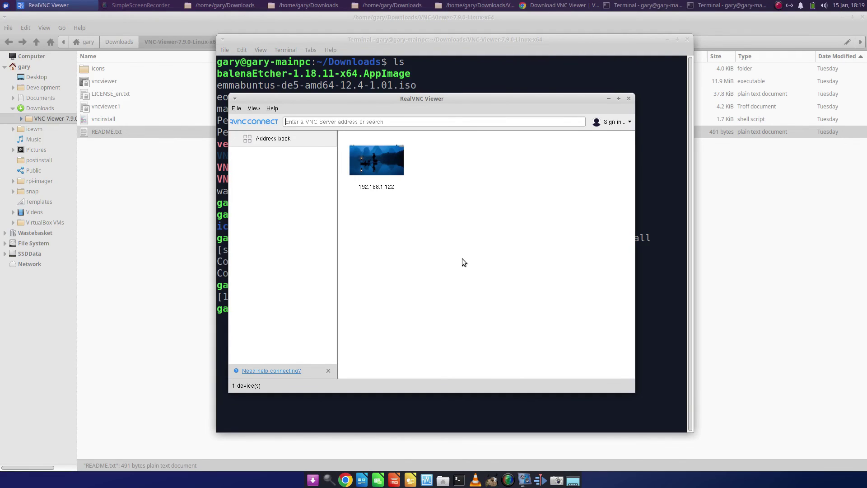
# - Open the 192.168.1.122 address-book entry and authenticate with the Pi's password
pyautogui.click(388, 167)
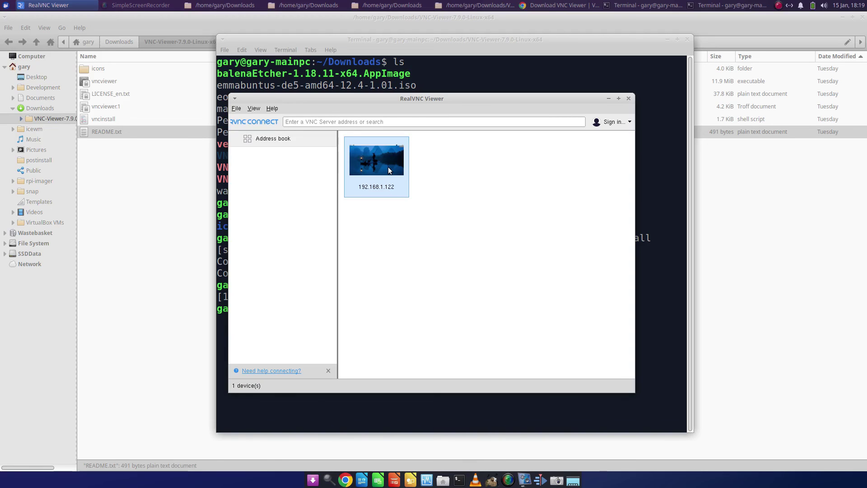
pyautogui.click(444, 186)
pyautogui.click(391, 174)
pyautogui.doubleClick(391, 172)
pyautogui.write('*********')
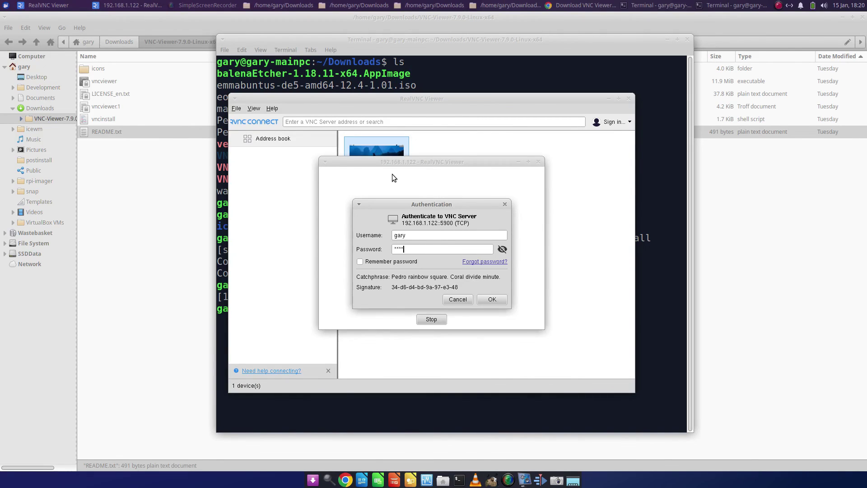
pyautogui.write('*')
pyautogui.press('Return')
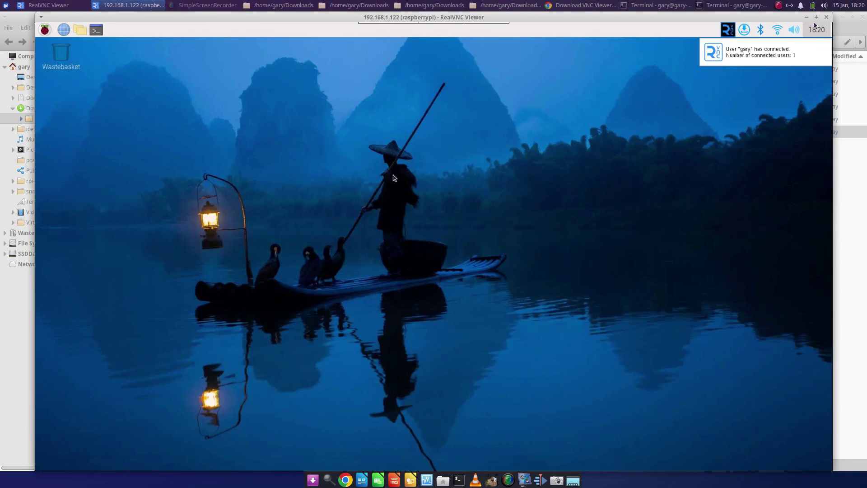
pyautogui.moveTo(369, 28)
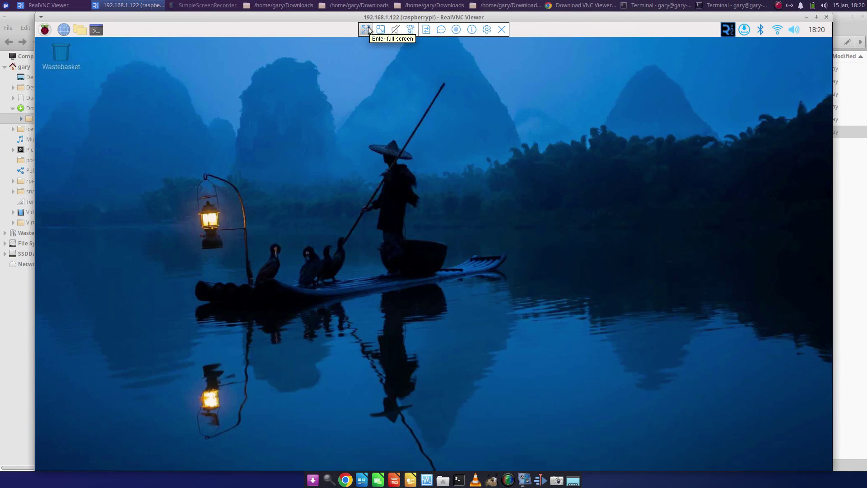
# - Switch the Raspberry Pi remote desktop to full screen from the VNC toolbar
pyautogui.click(366, 30)
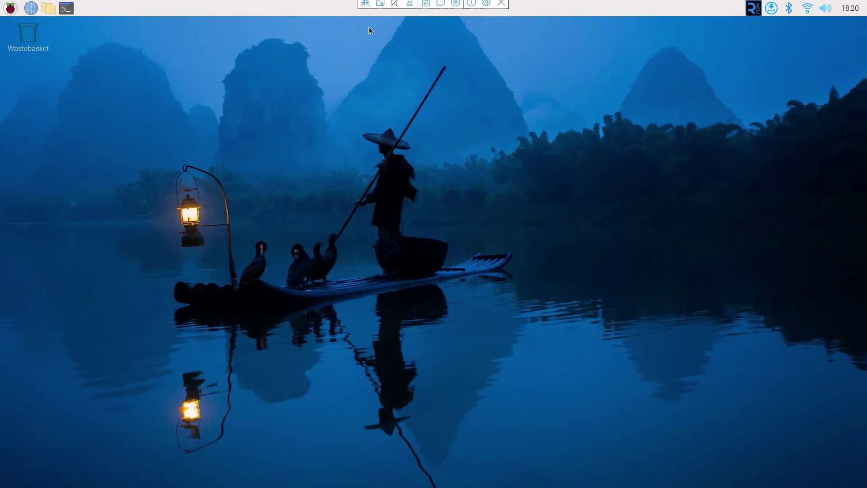